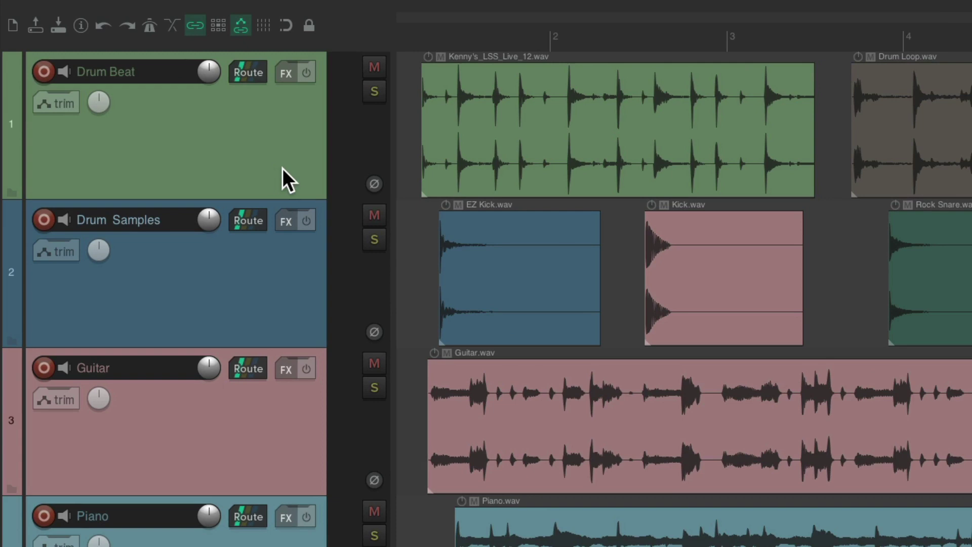
Step: Solo the Drum Beat track with F6 and play the drum loop briefly on its own
{"action": "right_click", "coordinate": [33, 141]}
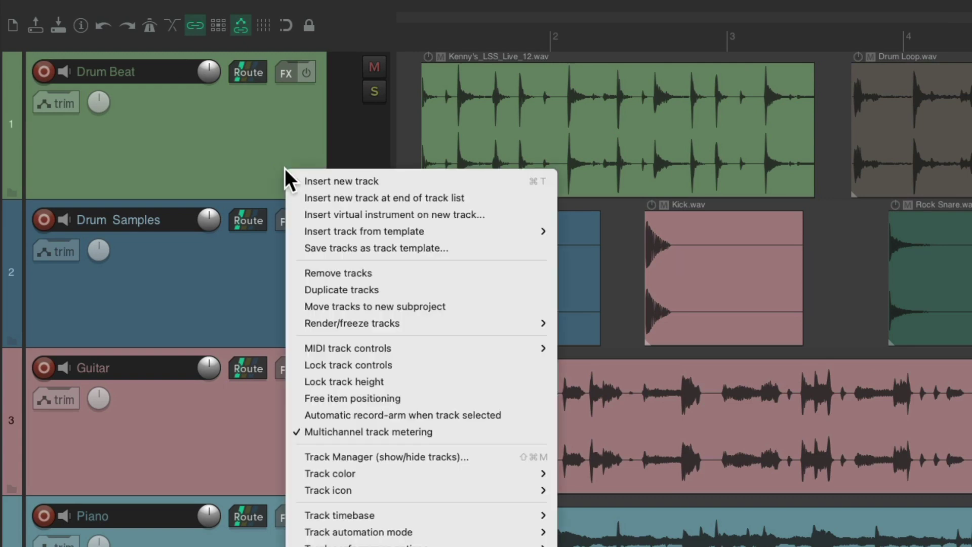
{"action": "mouse_move", "coordinate": [294, 324]}
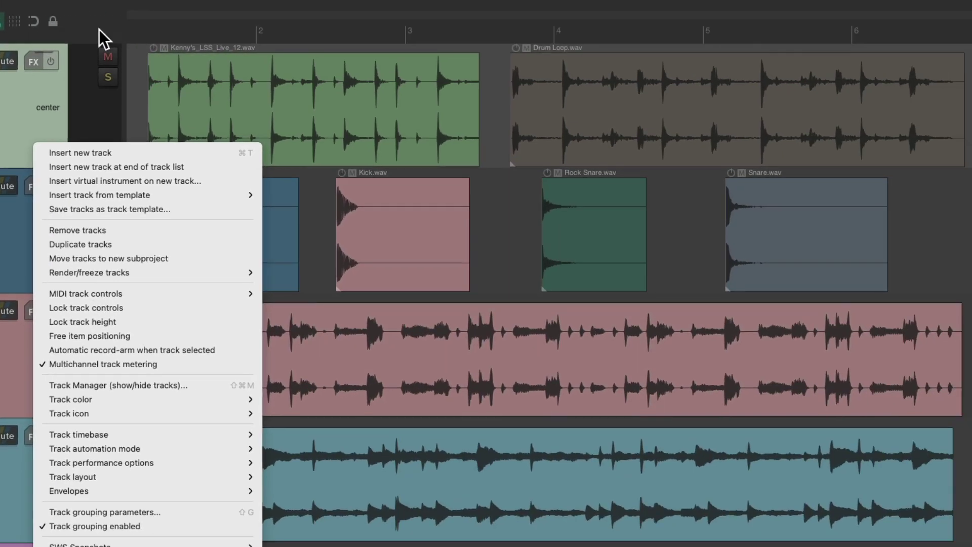
{"action": "key", "text": "Escape"}
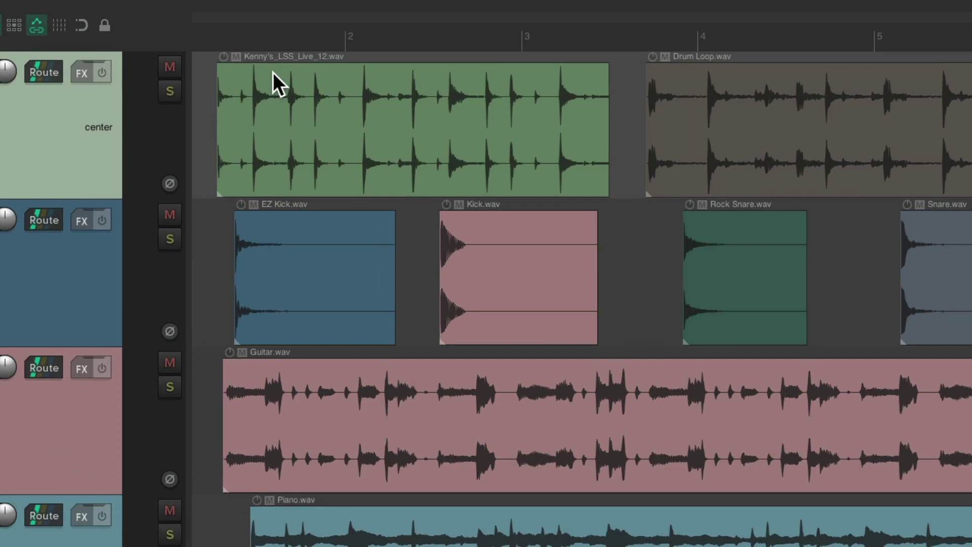
{"action": "key", "text": "F6"}
{"action": "key", "text": "space"}
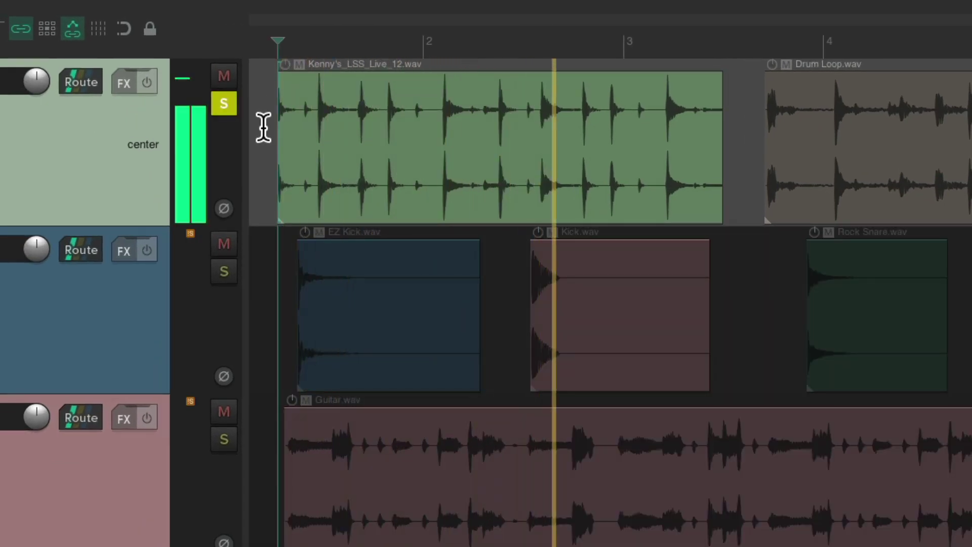
{"action": "key", "text": "space"}
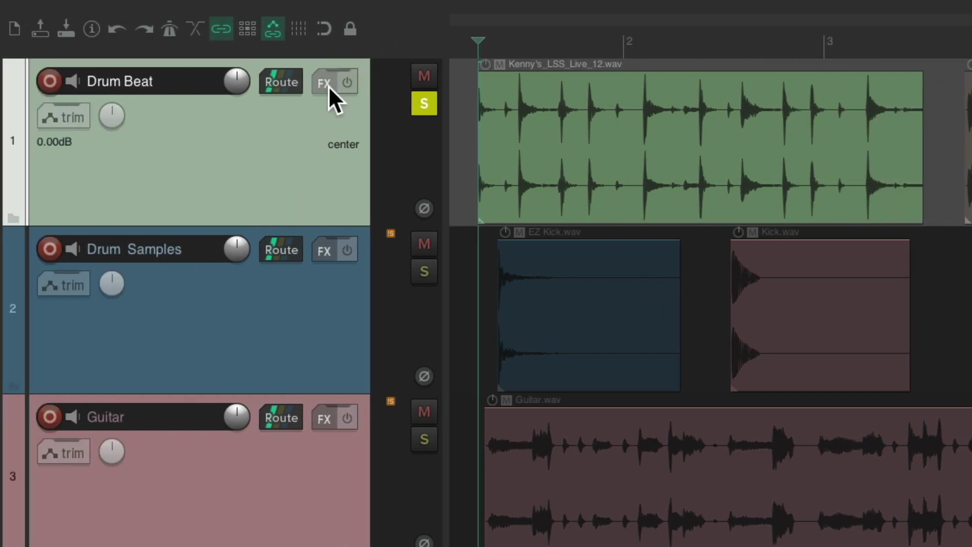
Step: Filter the FX browser for 'polarity' and add JS: Stereo Channel Volume/Pan/Polarity Control to Drum Beat
{"action": "left_click", "coordinate": [328, 86]}
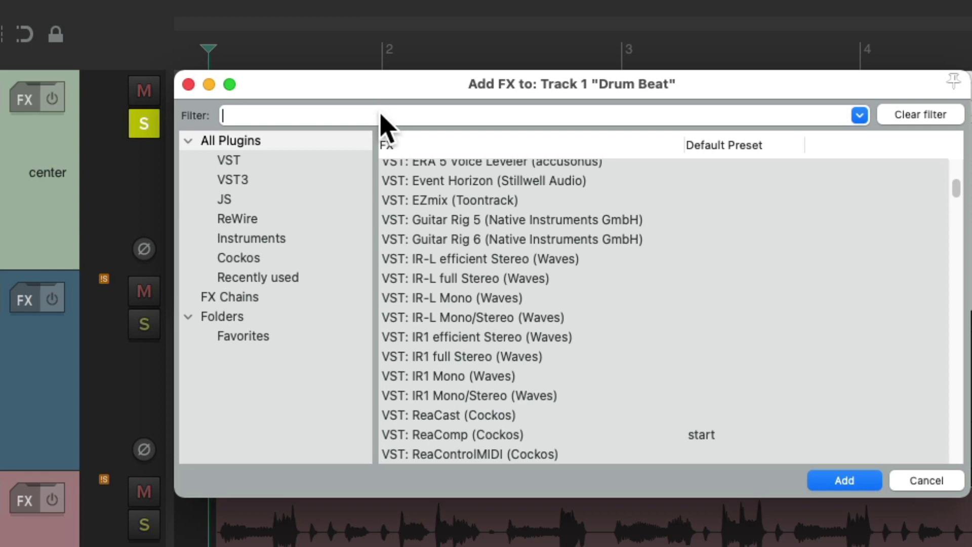
{"action": "type", "text": "polarity"}
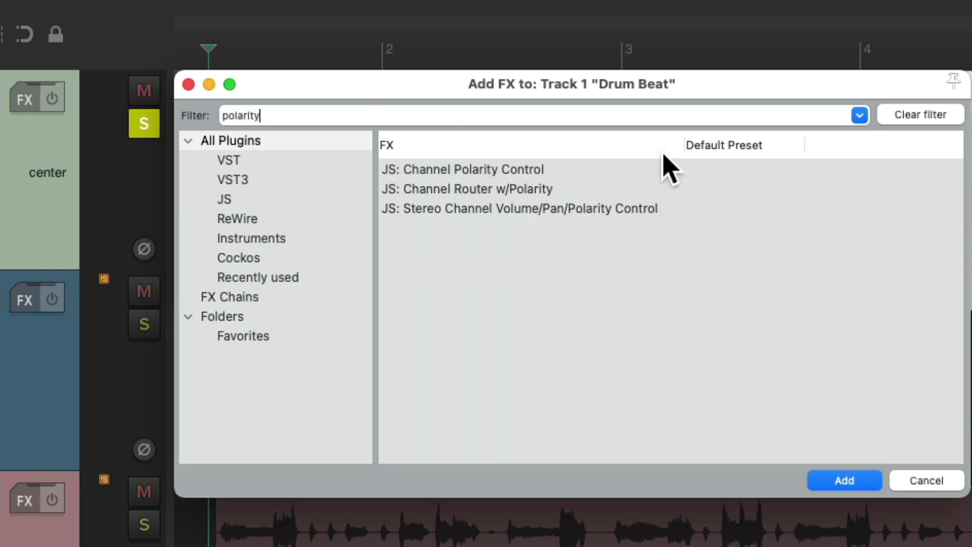
{"action": "left_click", "coordinate": [661, 208]}
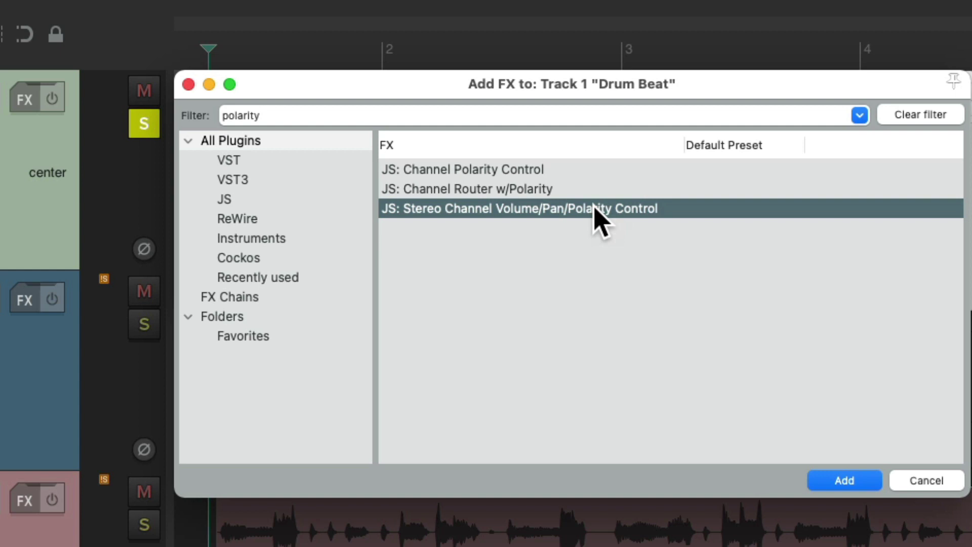
{"action": "double_click", "coordinate": [597, 212]}
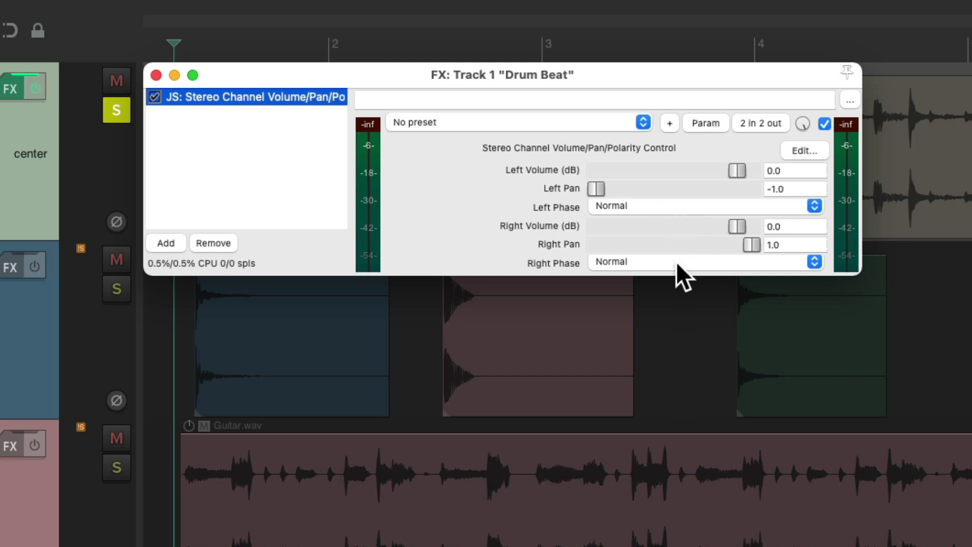
Step: Set the plugin's Left Phase to Invert and play the drums to hear the result
{"action": "left_click", "coordinate": [651, 207]}
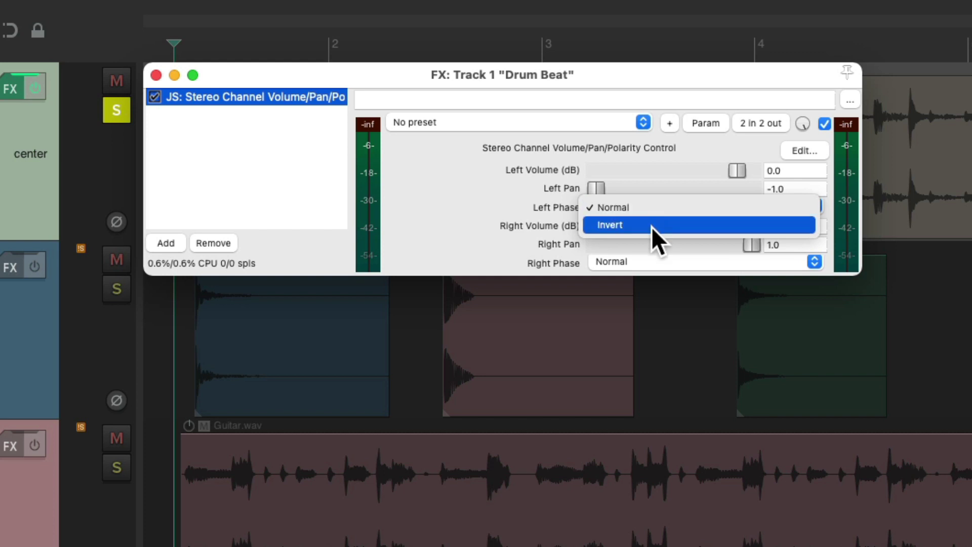
{"action": "left_click", "coordinate": [650, 226]}
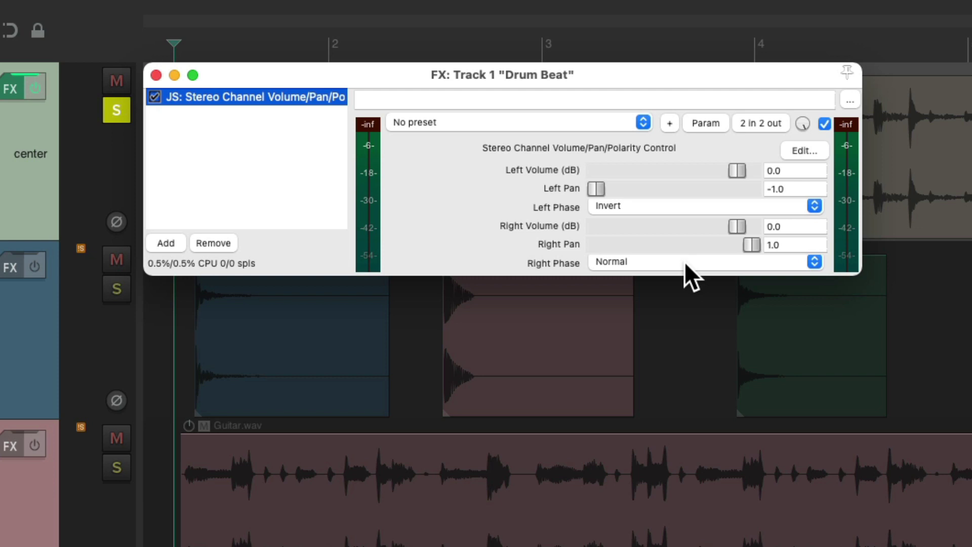
{"action": "key", "text": "space"}
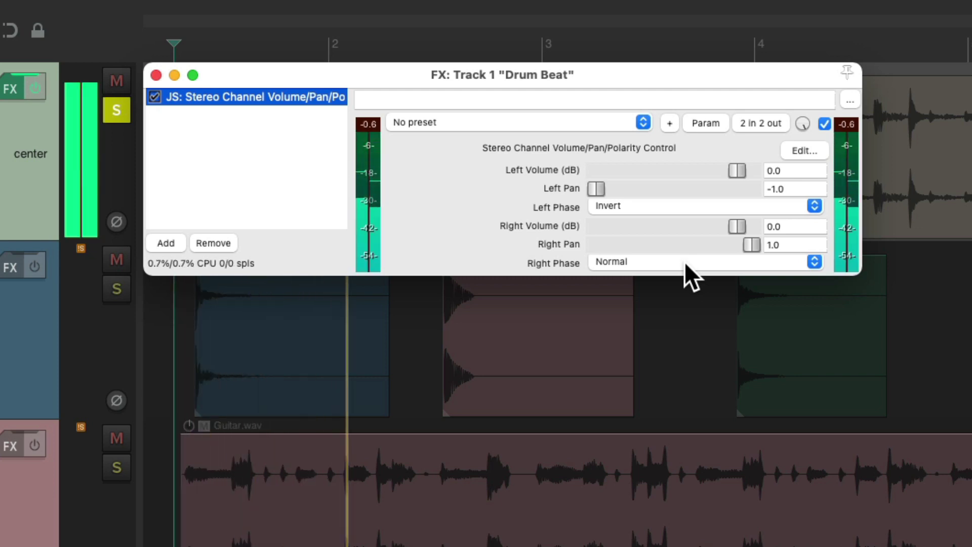
{"action": "key", "text": "space"}
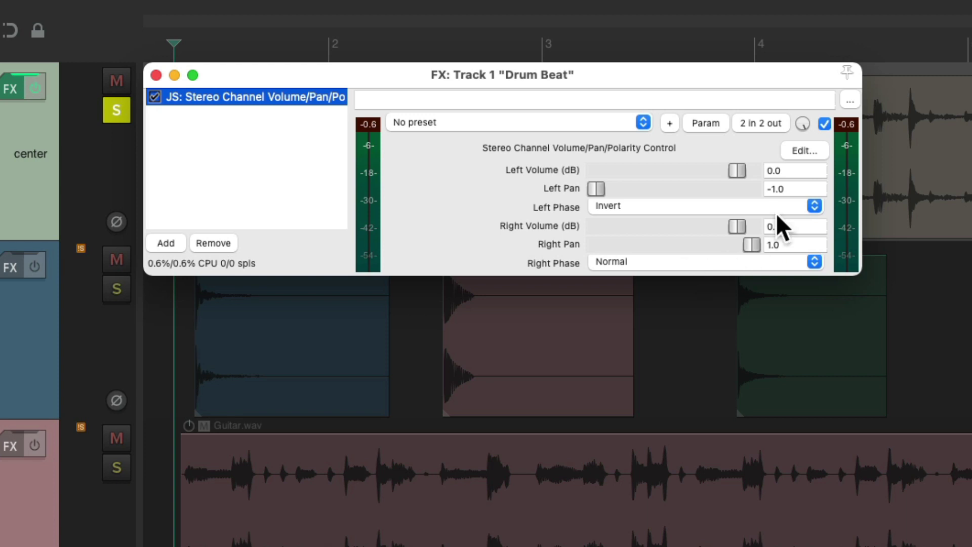
Step: Set Left Pan and Right Pan to 0 and play the centred drums twice
{"action": "left_click", "coordinate": [794, 187]}
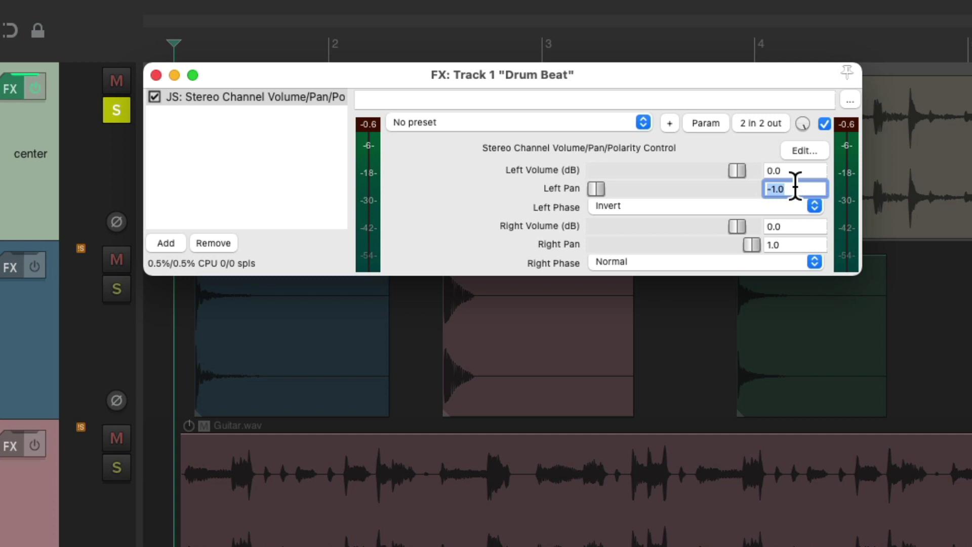
{"action": "type", "text": "0"}
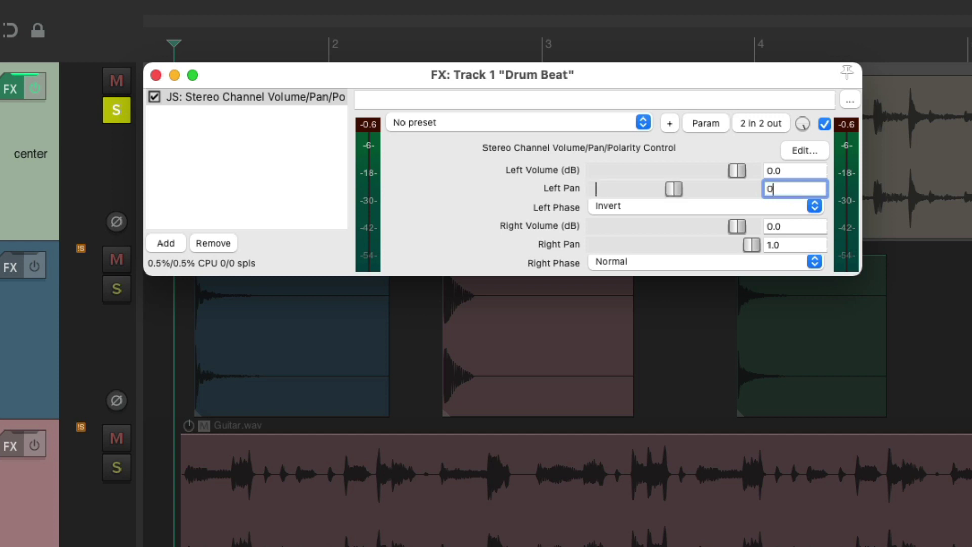
{"action": "left_click", "coordinate": [790, 245]}
{"action": "type", "text": "0"}
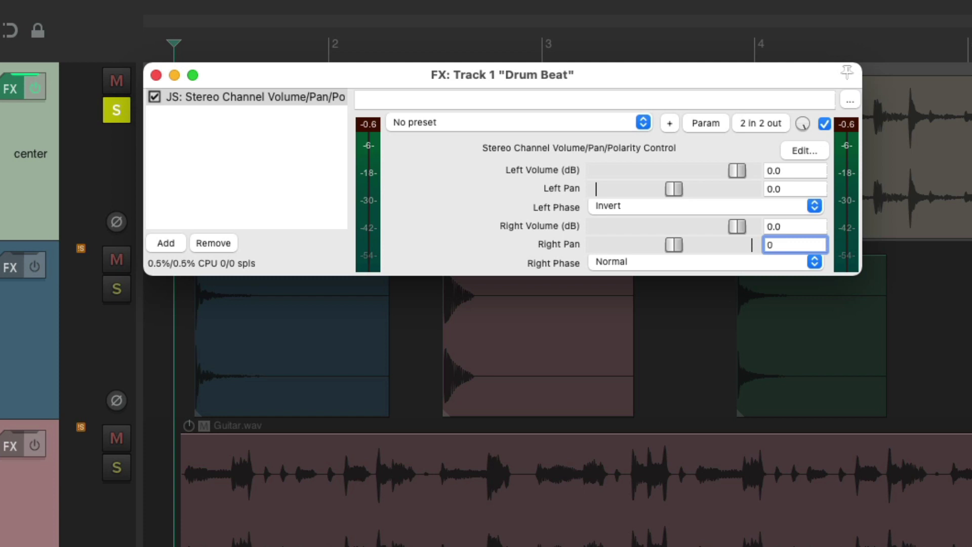
{"action": "left_click", "coordinate": [448, 216]}
{"action": "key", "text": "space"}
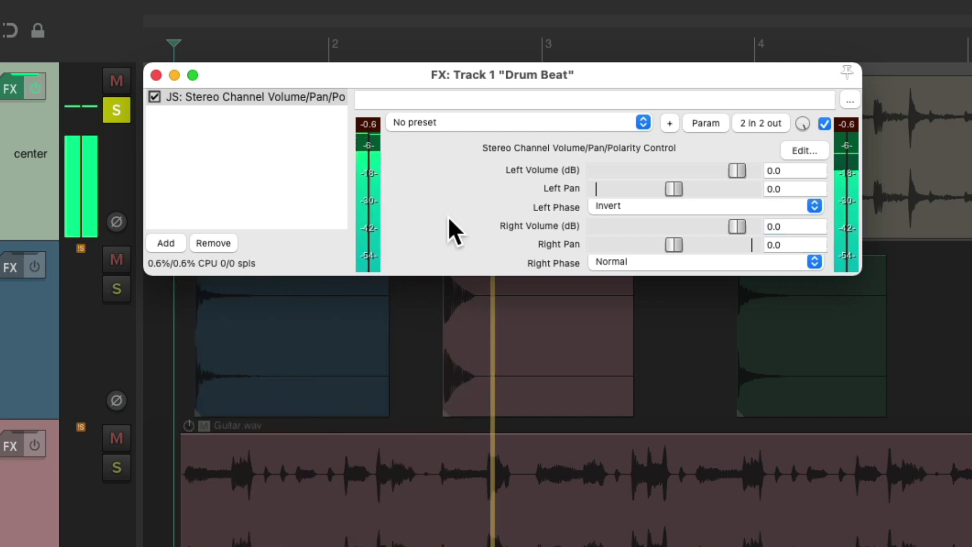
{"action": "key", "text": "space"}
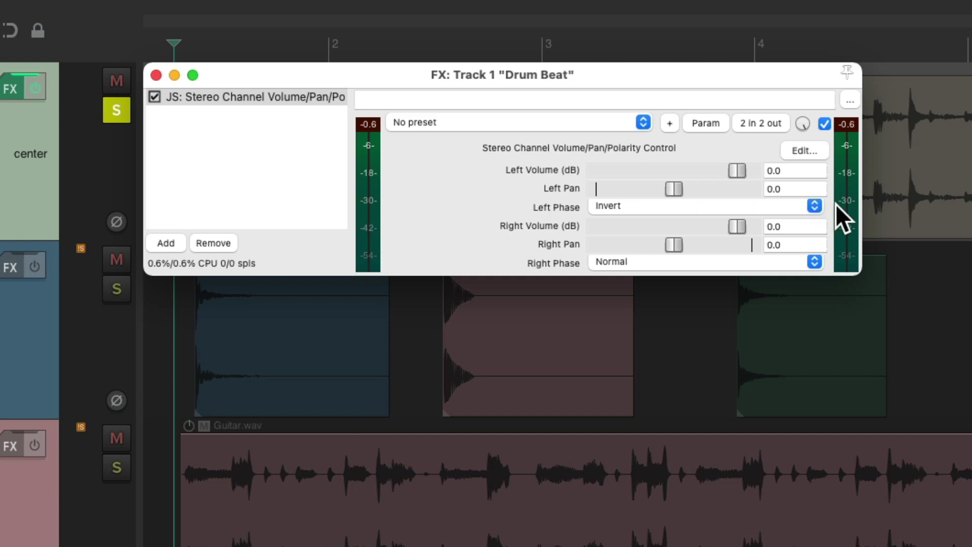
{"action": "key", "text": "space"}
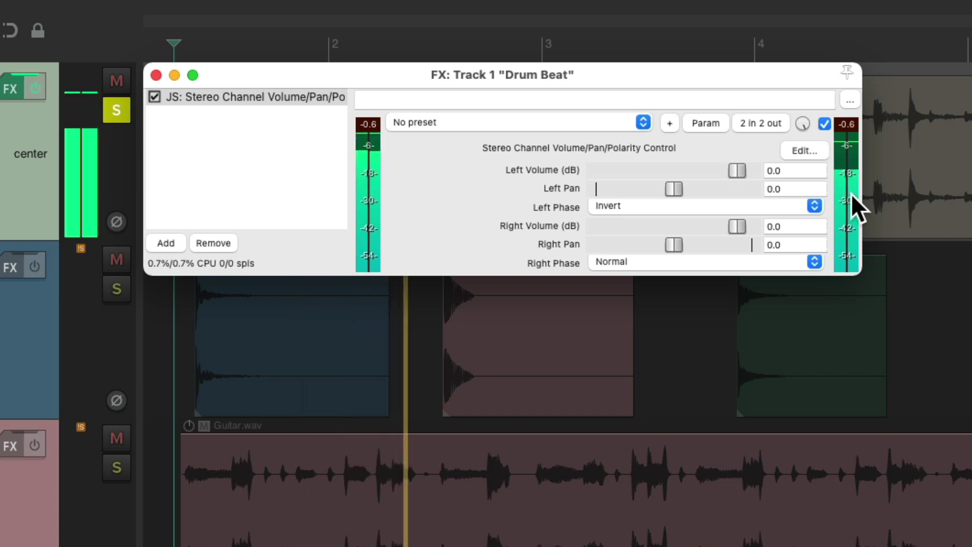
{"action": "key", "text": "space"}
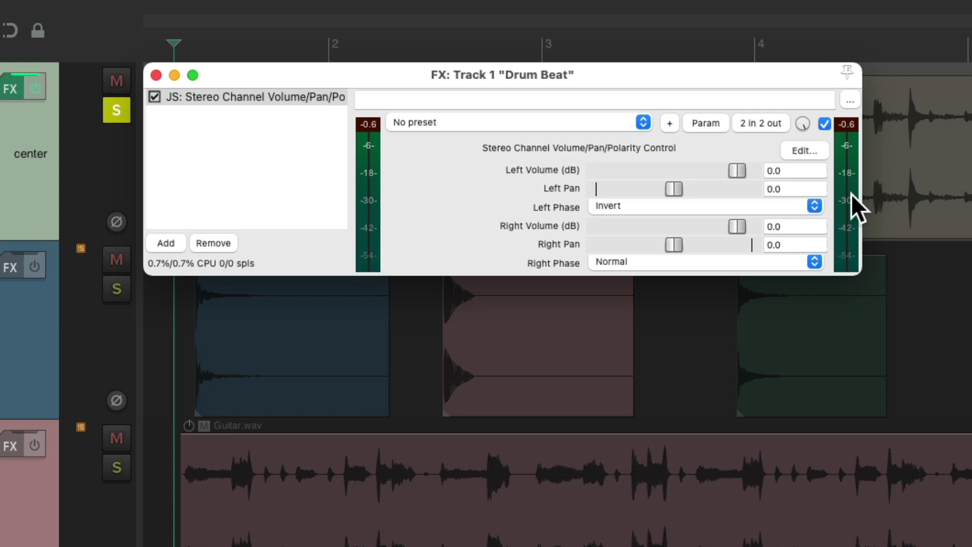
Step: Compare the drums with the polarity plugin bypassed, then re-enabled
{"action": "left_click", "coordinate": [823, 124]}
{"action": "key", "text": "space"}
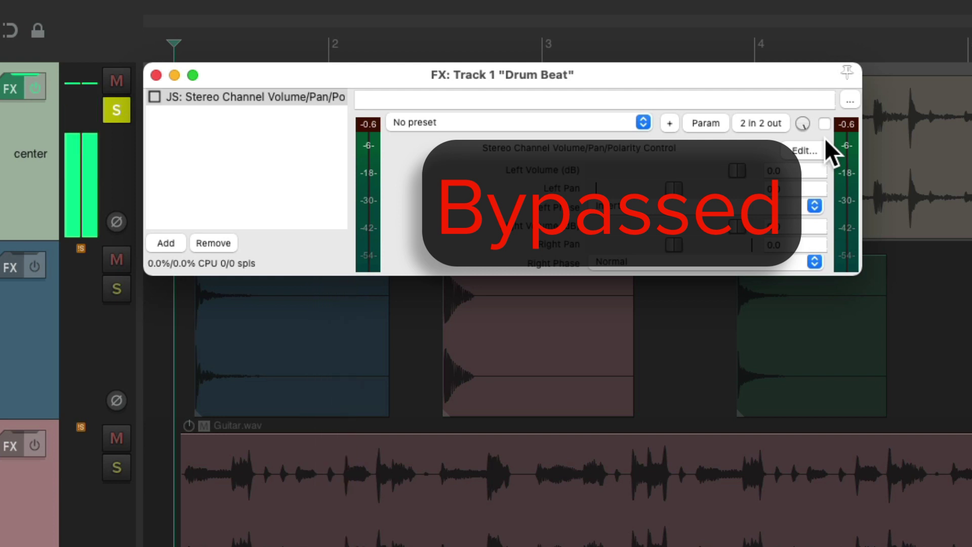
{"action": "left_click", "coordinate": [824, 123]}
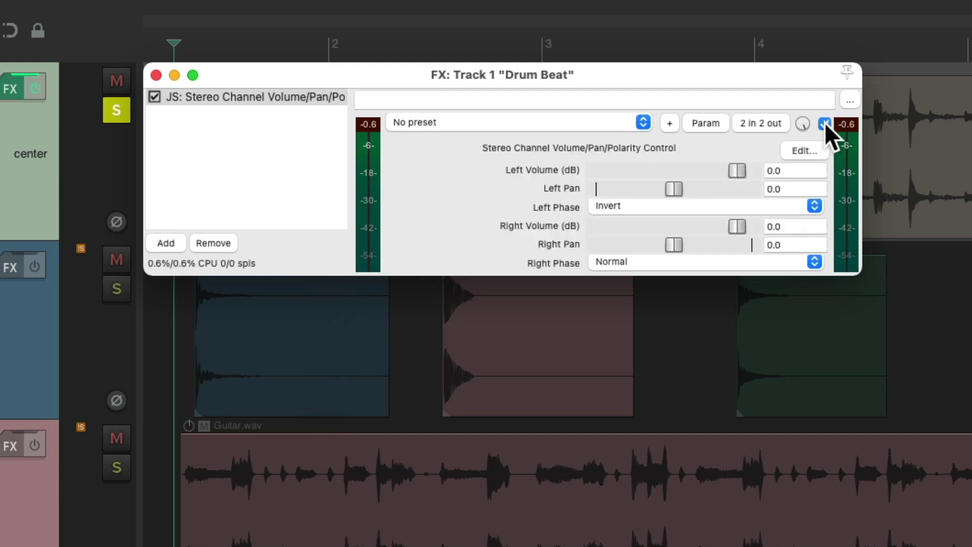
{"action": "key", "text": "space"}
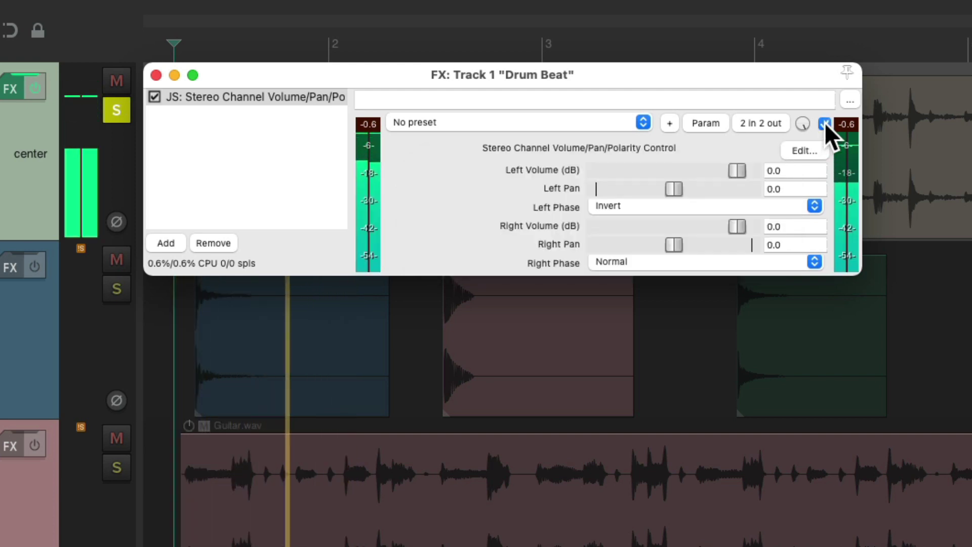
{"action": "key", "text": "space"}
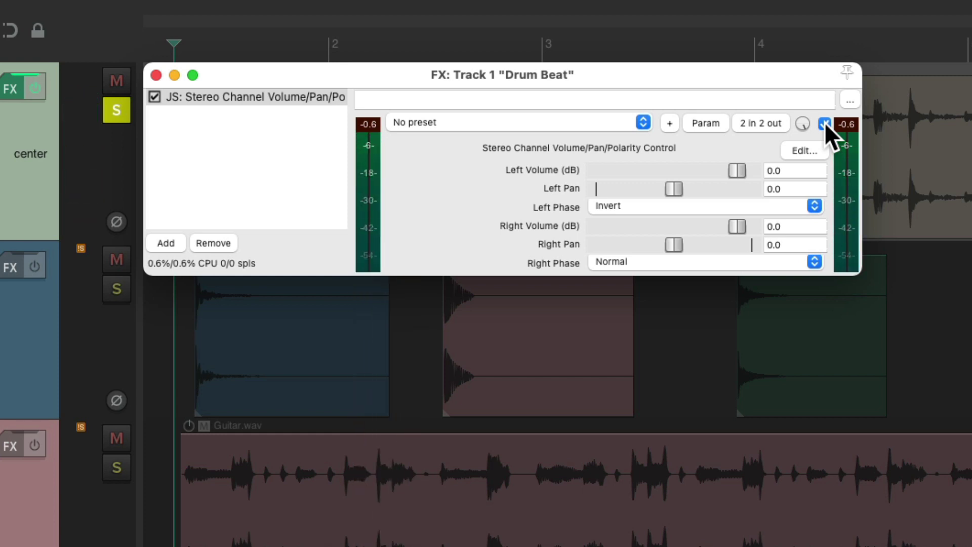
{"action": "left_click_drag", "start_coordinate": [719, 75], "coordinate": [729, 301]}
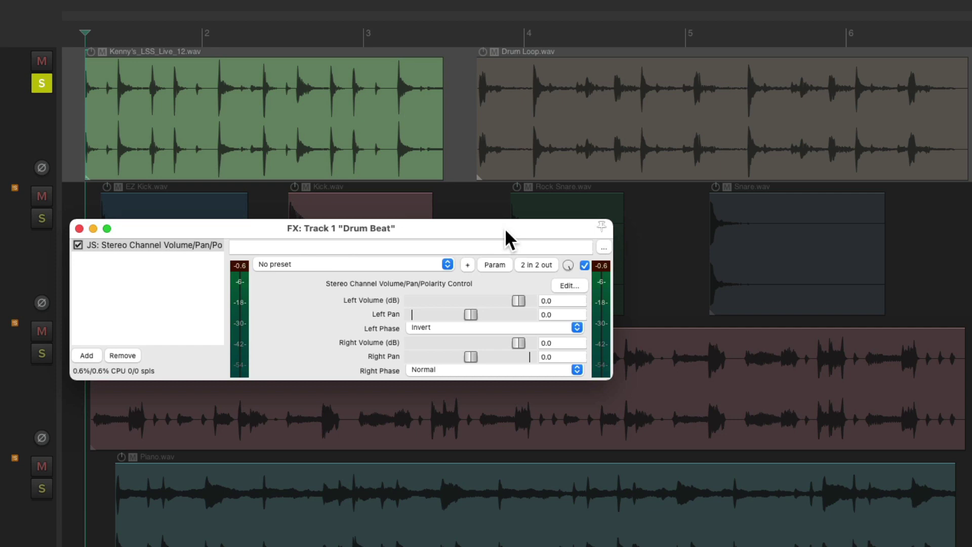
{"action": "left_click", "coordinate": [455, 105]}
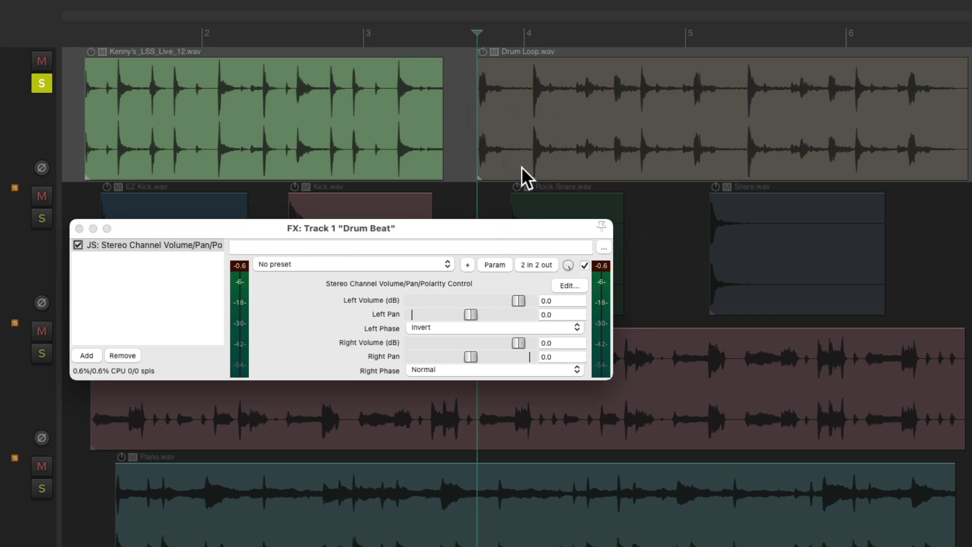
{"action": "left_click", "coordinate": [583, 265]}
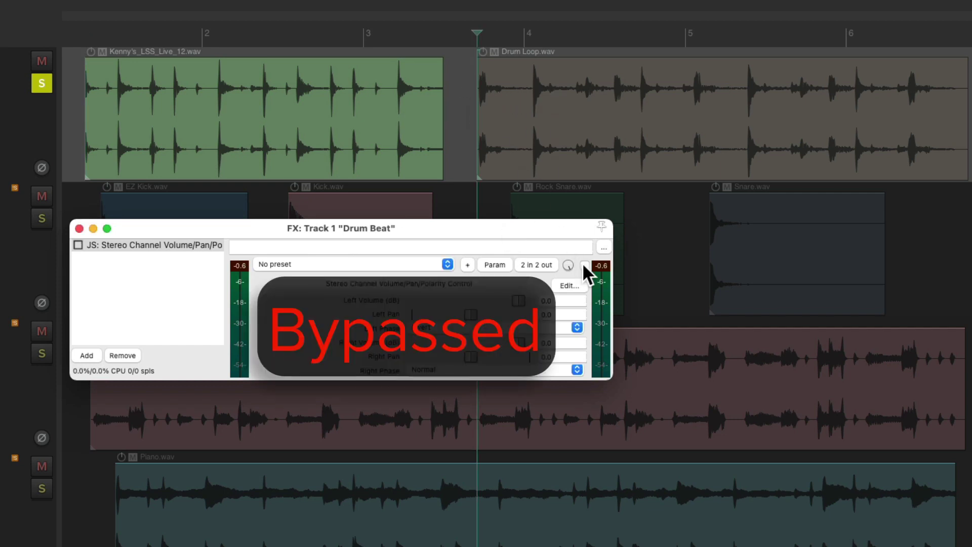
{"action": "key", "text": "space"}
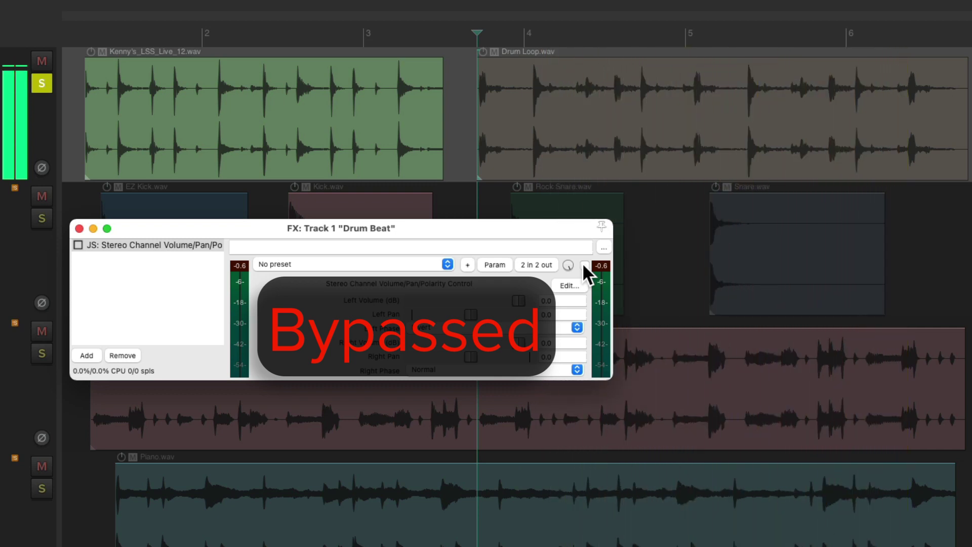
{"action": "left_click", "coordinate": [584, 265]}
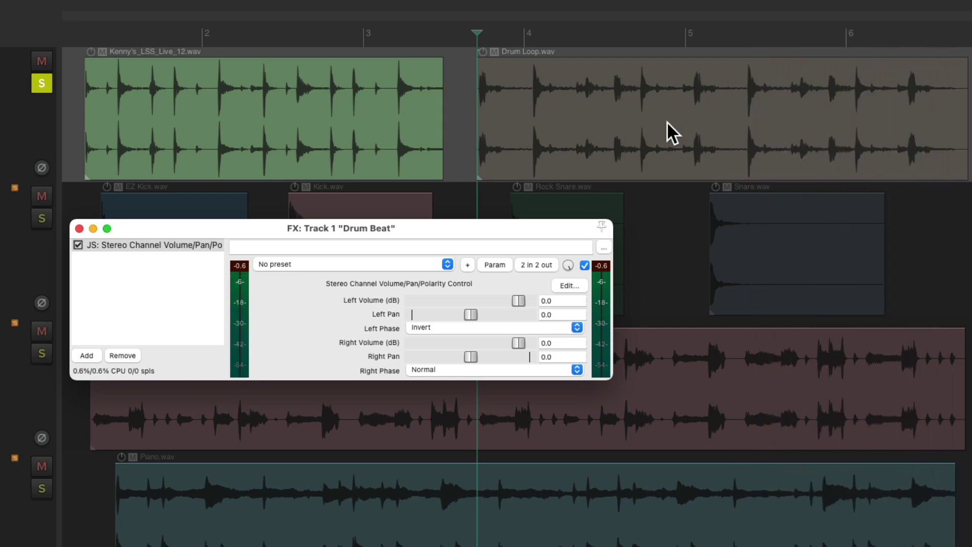
{"action": "left_click", "coordinate": [584, 265]}
{"action": "key", "text": "space"}
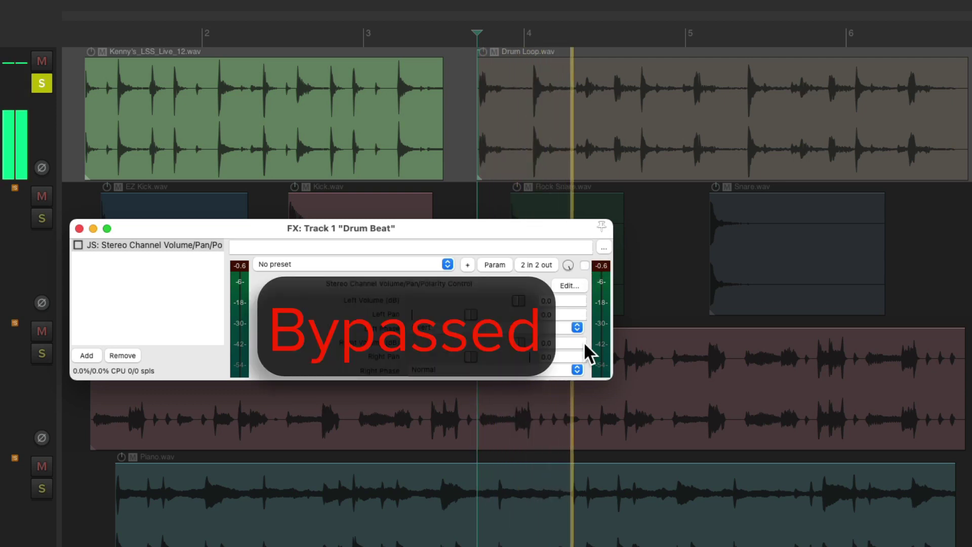
{"action": "left_click", "coordinate": [584, 265]}
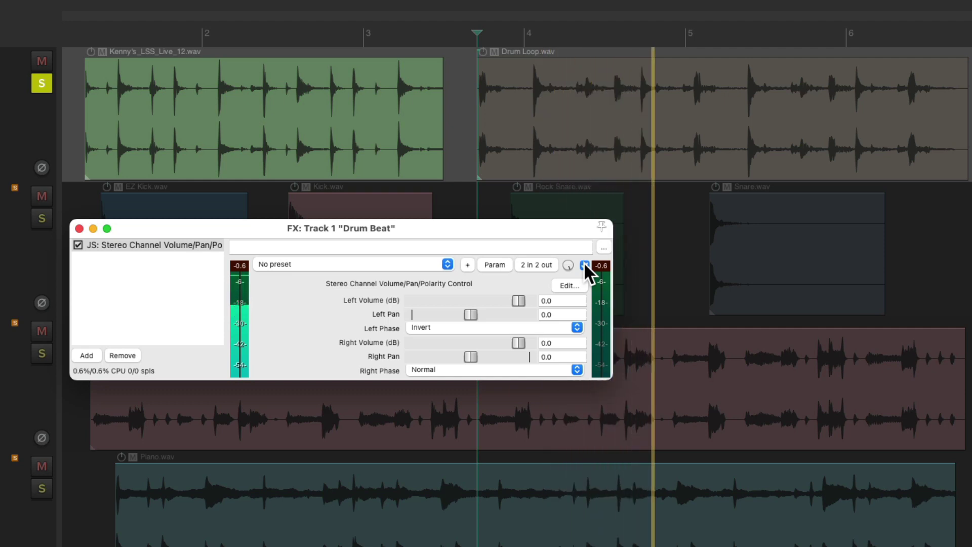
{"action": "key", "text": "space"}
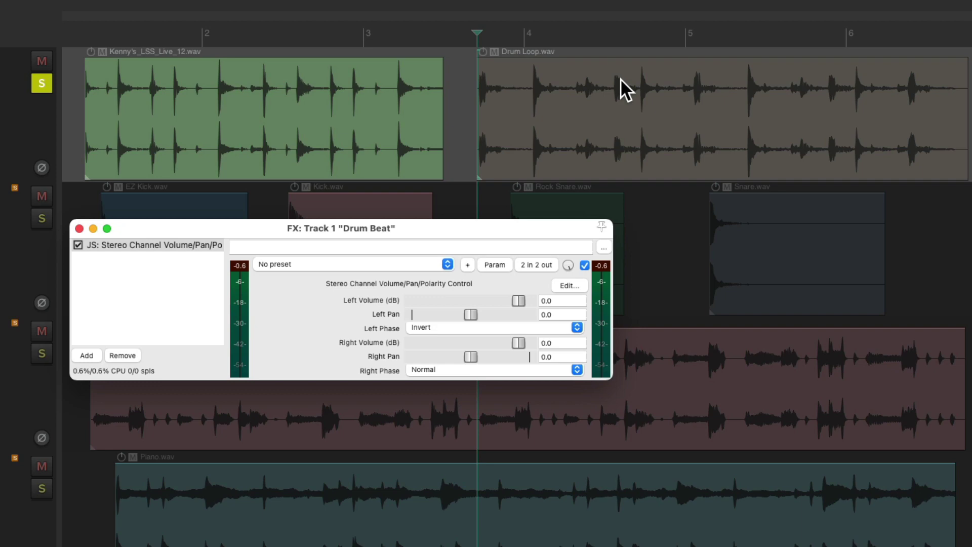
{"action": "key", "text": "super+alt+r"}
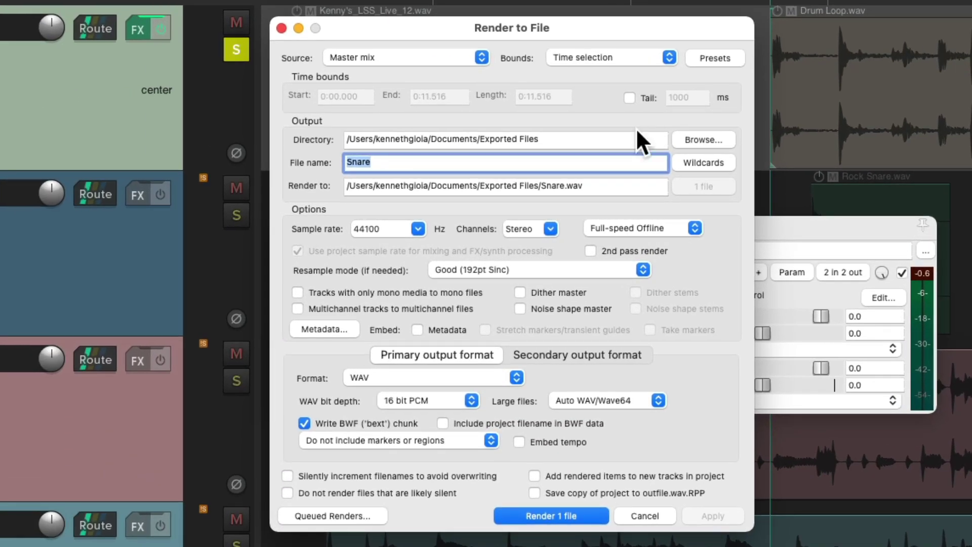
{"action": "left_click", "coordinate": [549, 229]}
{"action": "left_click", "coordinate": [544, 246]}
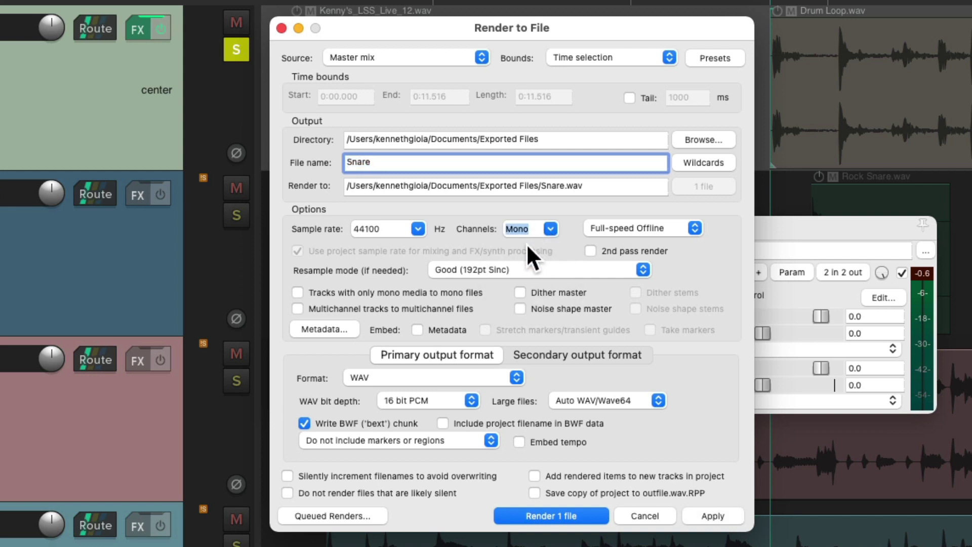
{"action": "left_click", "coordinate": [643, 516]}
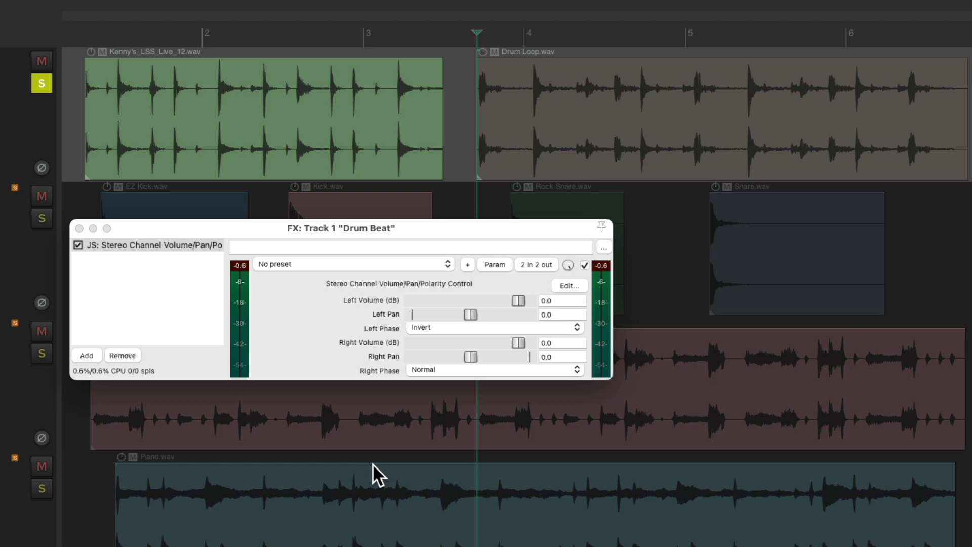
Step: Set the Drum Loop item's channel mode to Mono (Mix L+R), then bypass the plugin and play
{"action": "double_click", "coordinate": [565, 77]}
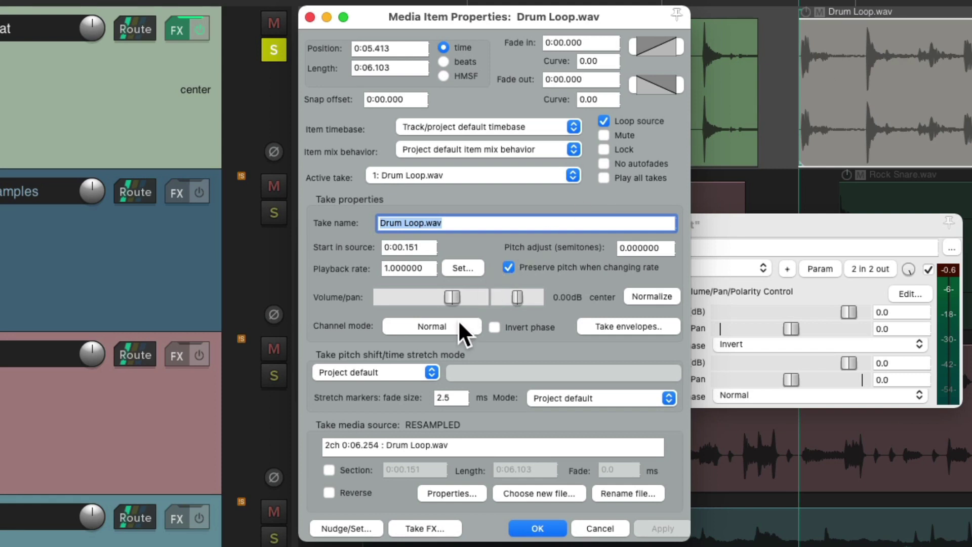
{"action": "left_click", "coordinate": [461, 324]}
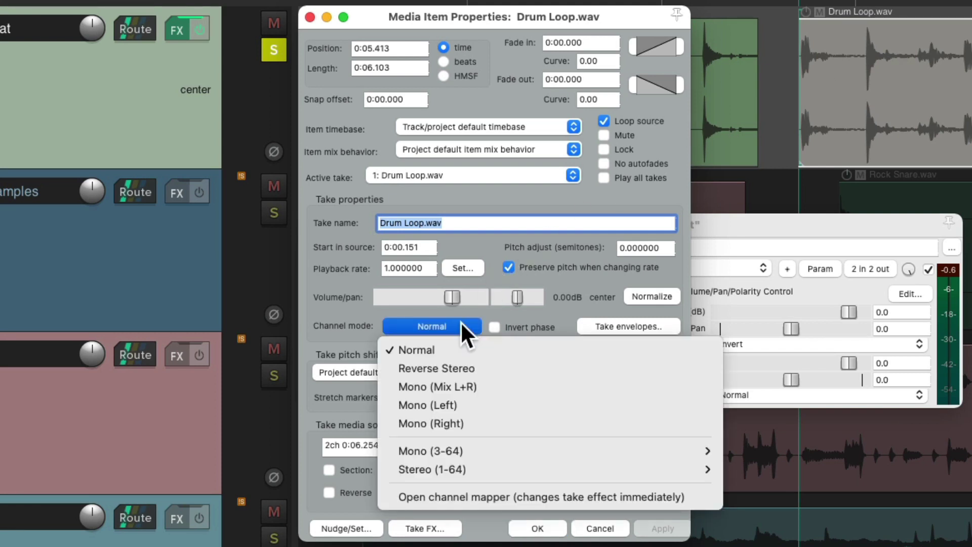
{"action": "left_click", "coordinate": [509, 380]}
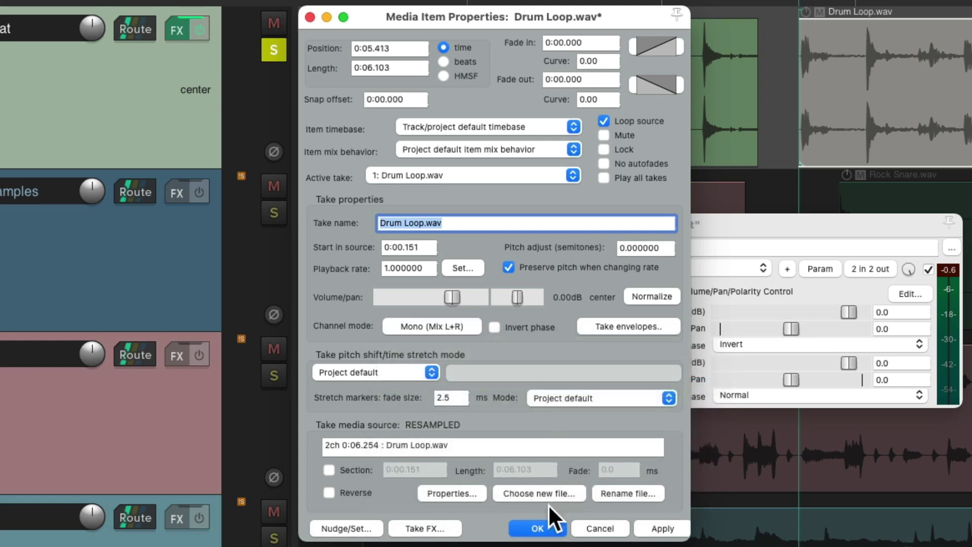
{"action": "left_click", "coordinate": [540, 527]}
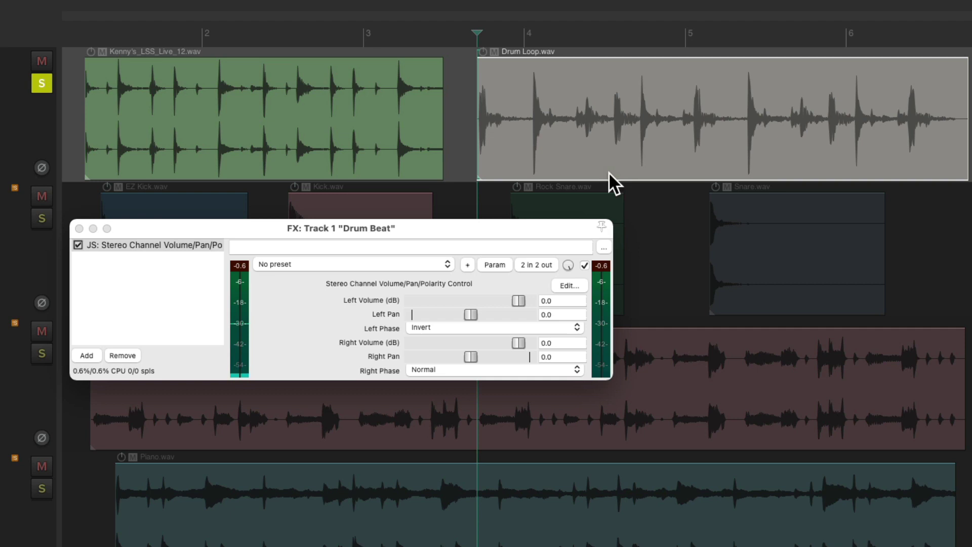
{"action": "left_click", "coordinate": [584, 265]}
{"action": "key", "text": "space"}
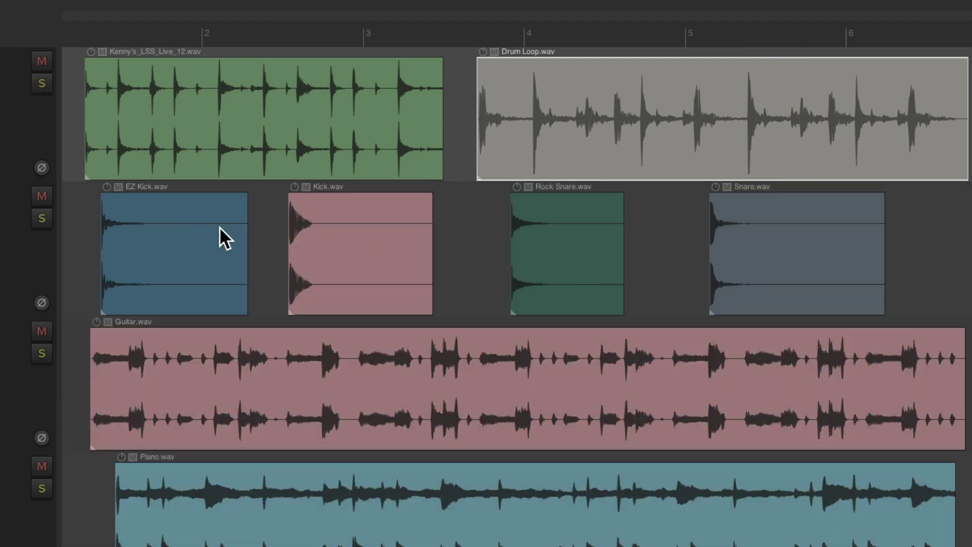
Step: Select and solo the Drum Samples track, then preview it briefly
{"action": "left_click", "coordinate": [85, 248]}
{"action": "key", "text": "s"}
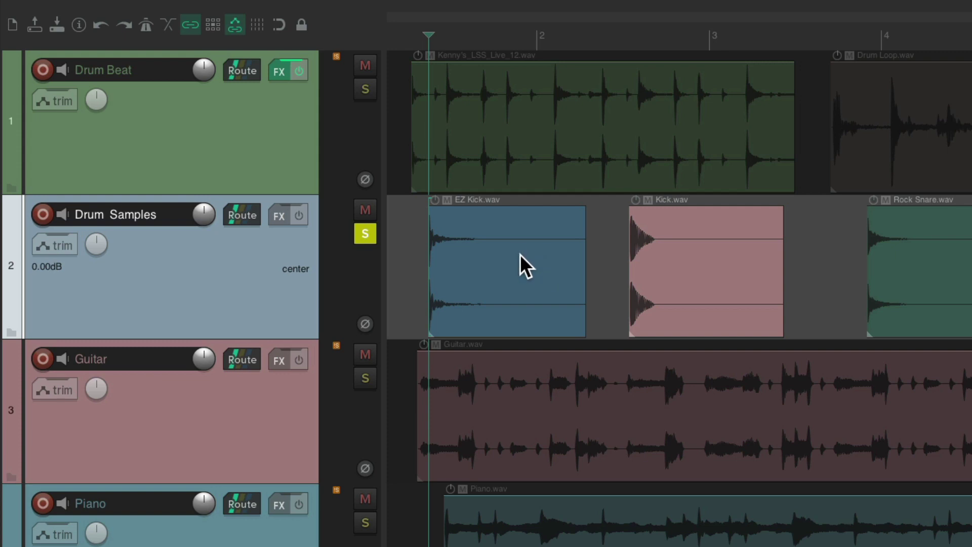
{"action": "key", "text": "space"}
{"action": "key", "text": "space"}
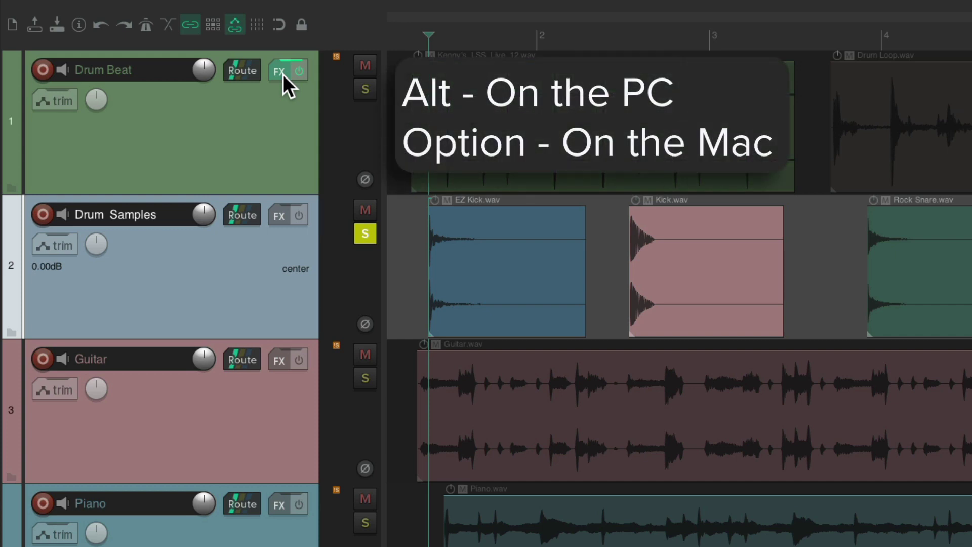
Step: Copy the polarity plugin onto Drum Samples and compare playback with it bypassed and active
{"action": "left_click_drag", "start_coordinate": [284, 75], "coordinate": [286, 217]}
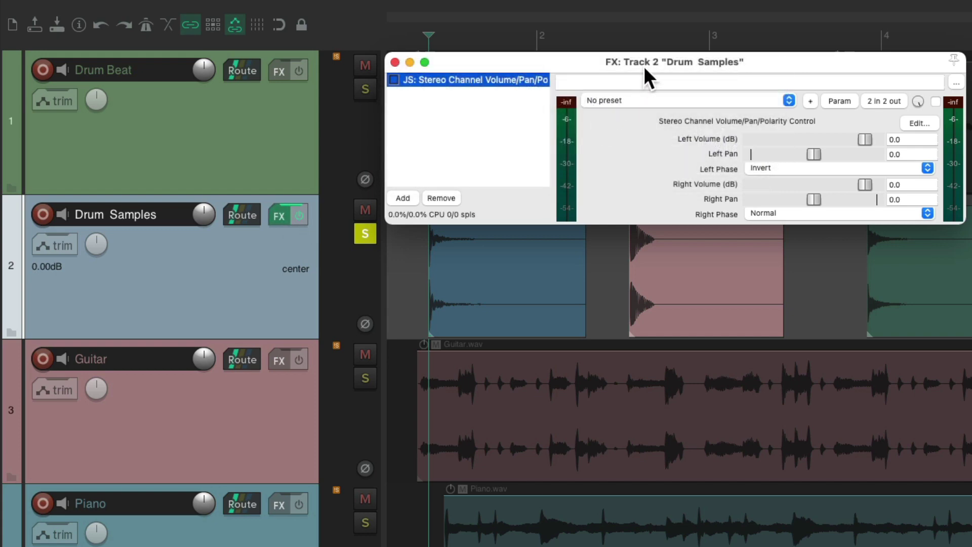
{"action": "left_click_drag", "start_coordinate": [643, 66], "coordinate": [583, 372]}
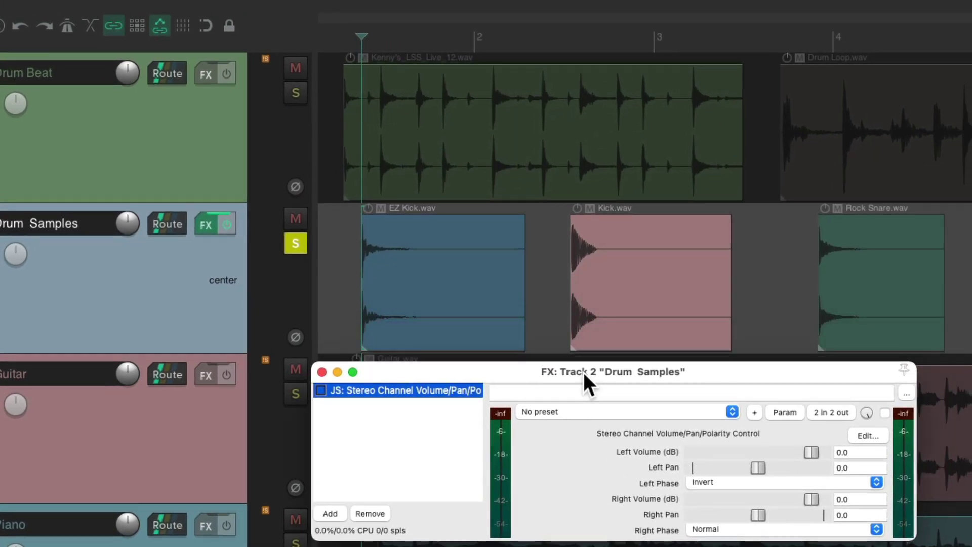
{"action": "left_click", "coordinate": [885, 415]}
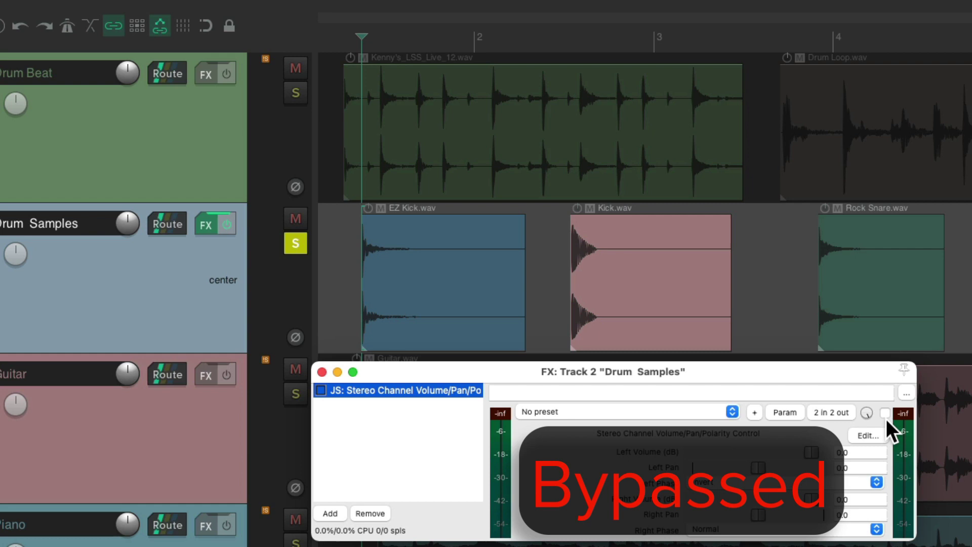
{"action": "key", "text": "space"}
{"action": "key", "text": "space"}
{"action": "left_click", "coordinate": [885, 412]}
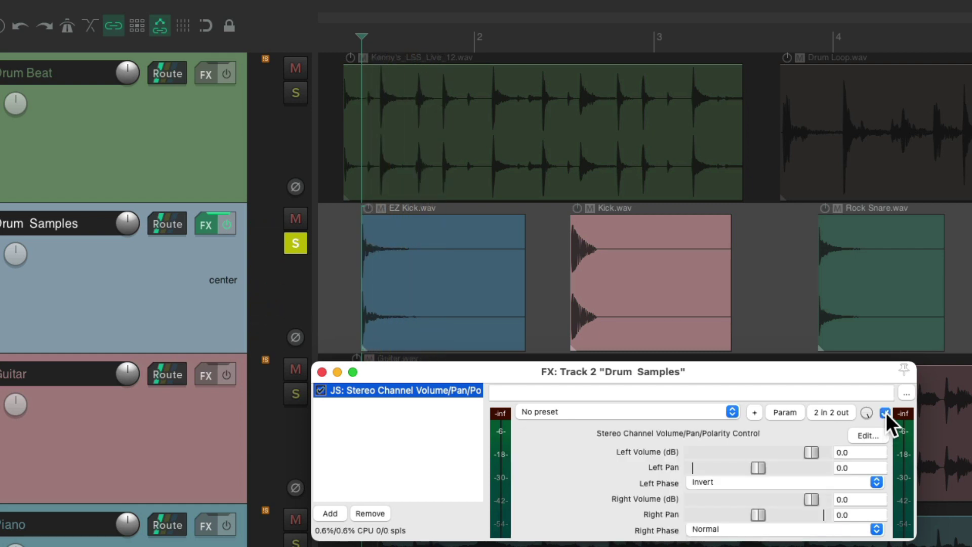
{"action": "key", "text": "space"}
{"action": "key", "text": "space"}
{"action": "key", "text": "space"}
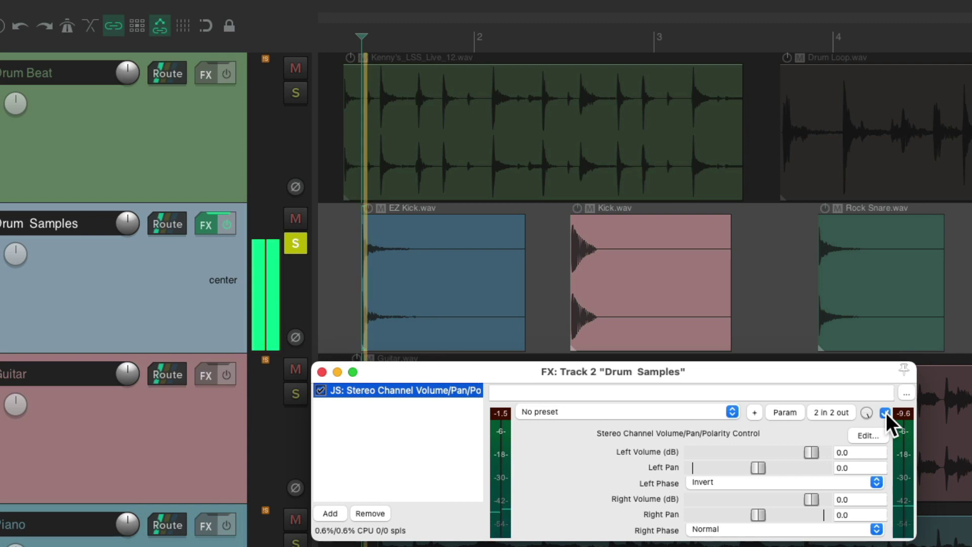
{"action": "key", "text": "space"}
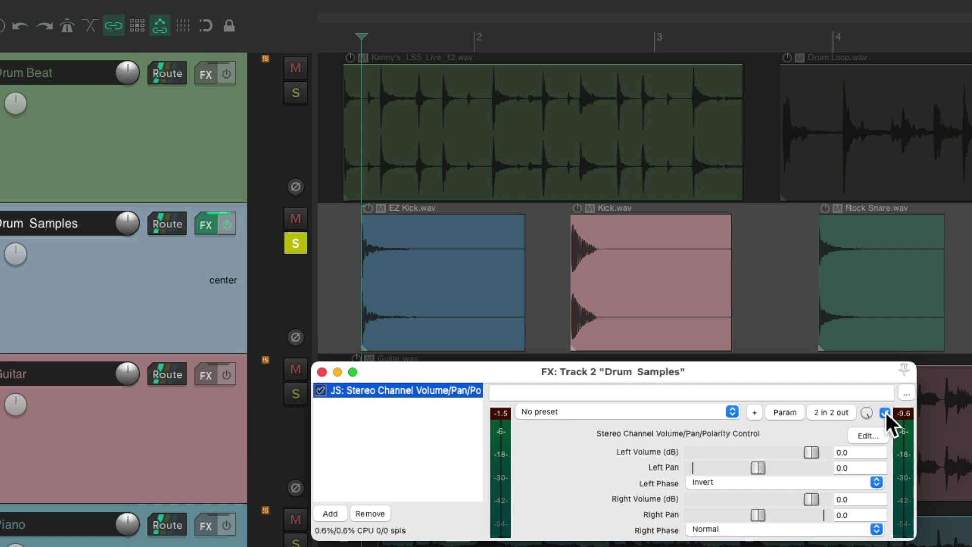
{"action": "left_click", "coordinate": [885, 412]}
{"action": "key", "text": "space"}
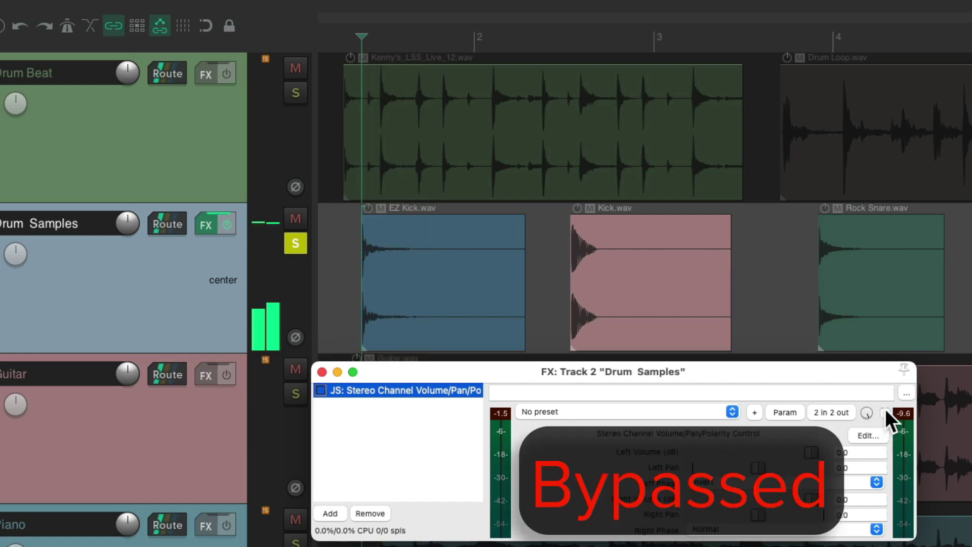
{"action": "left_click", "coordinate": [883, 411]}
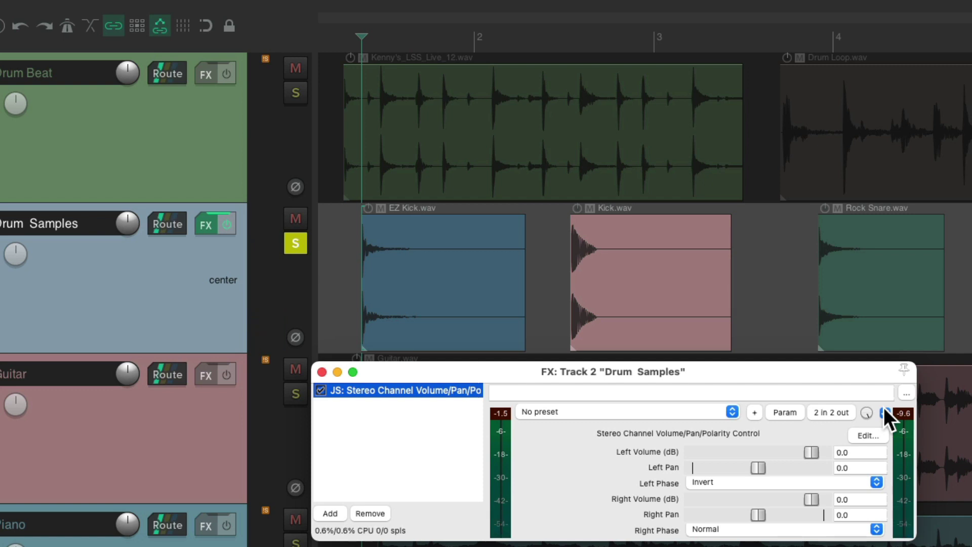
Step: Play the Kick.wav sample with the plugin bypassed, then with it re-enabled
{"action": "left_click", "coordinate": [884, 412]}
{"action": "left_click", "coordinate": [547, 282]}
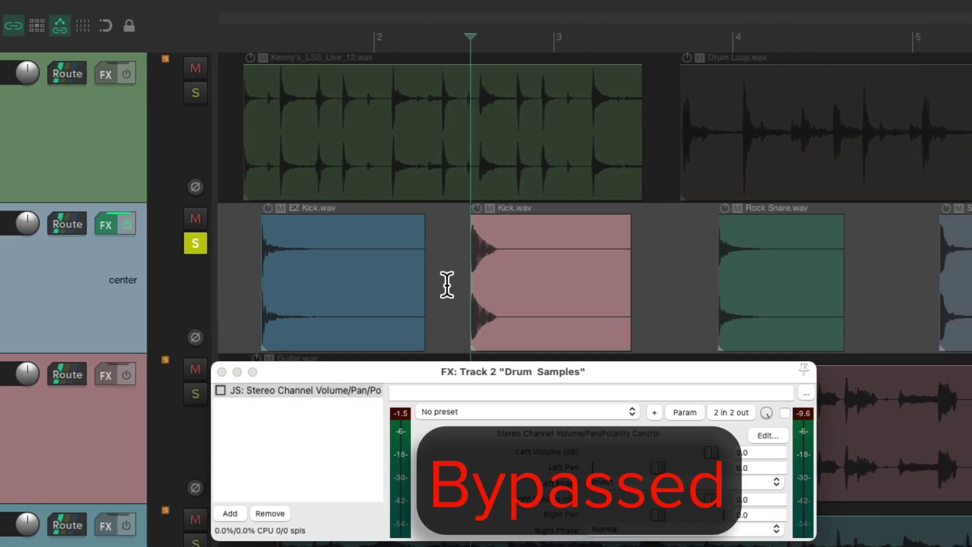
{"action": "key", "text": "space"}
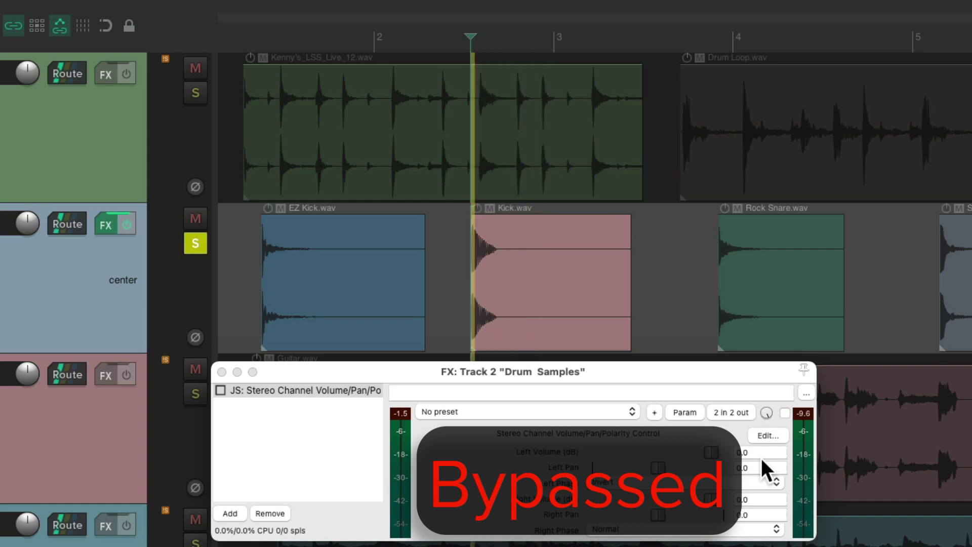
{"action": "key", "text": "space"}
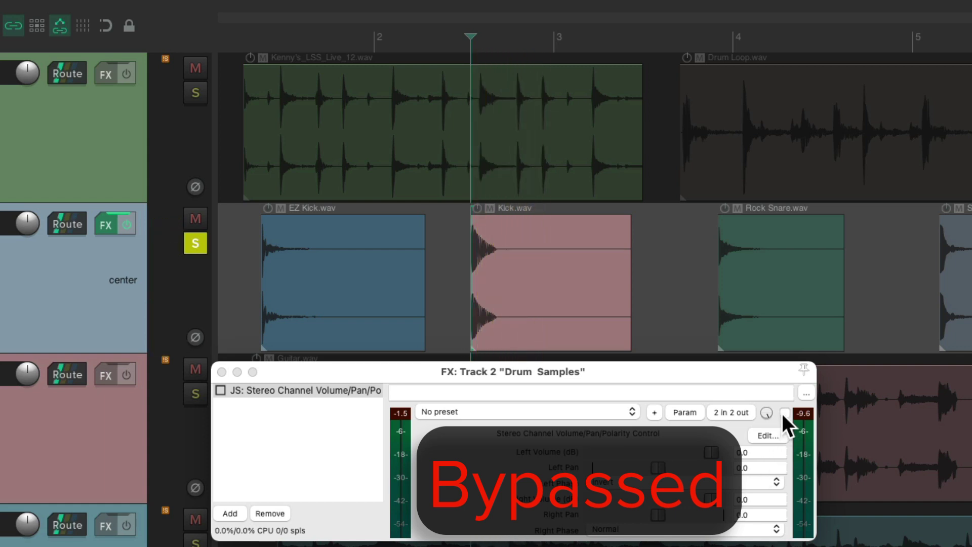
{"action": "left_click", "coordinate": [784, 413]}
{"action": "key", "text": "space"}
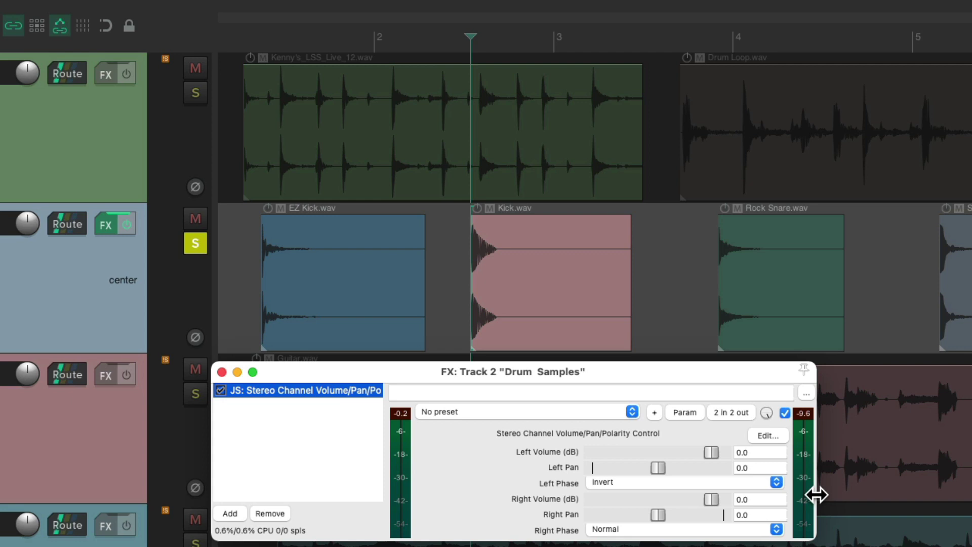
{"action": "key", "text": "space"}
{"action": "key", "text": "space"}
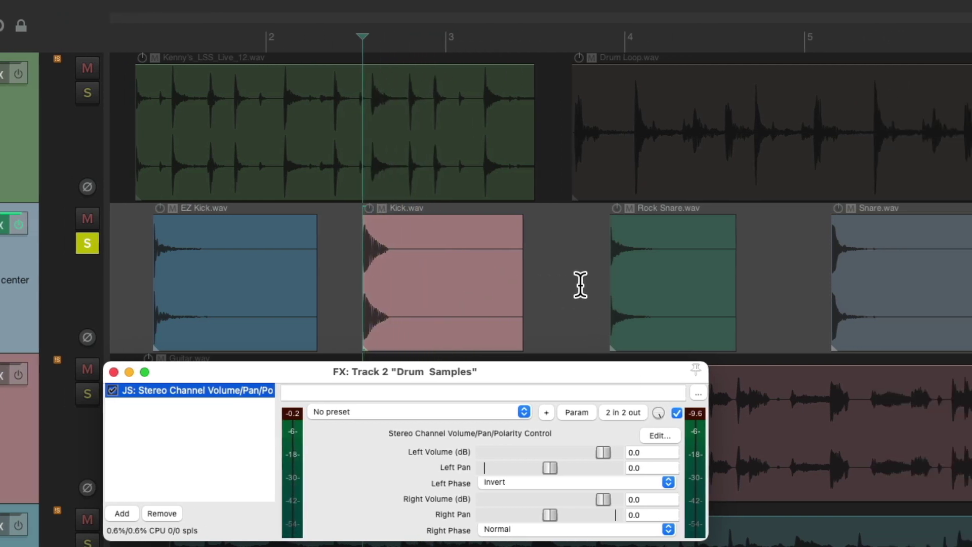
Step: Play Rock Snare.wav with the polarity plugin bypassed, then with it active
{"action": "left_click", "coordinate": [688, 285]}
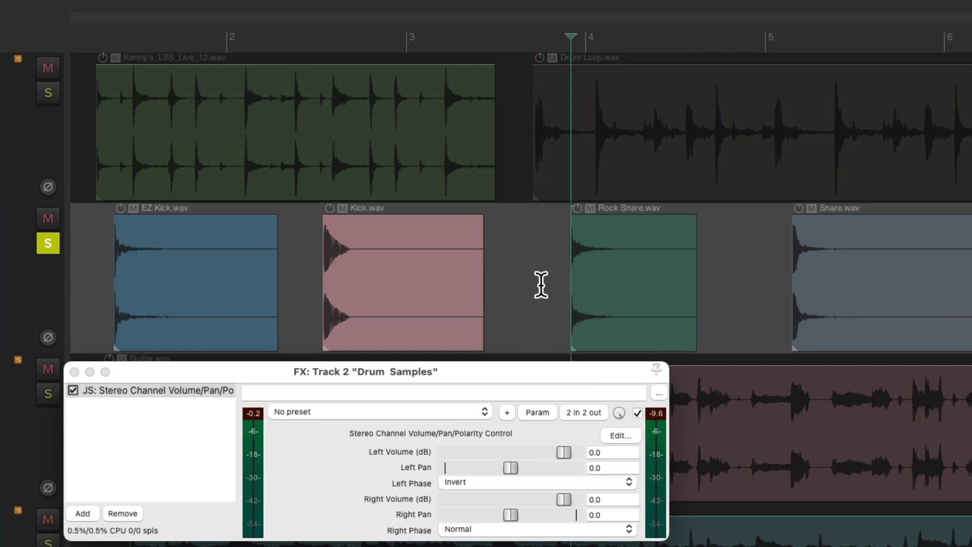
{"action": "left_click", "coordinate": [637, 413]}
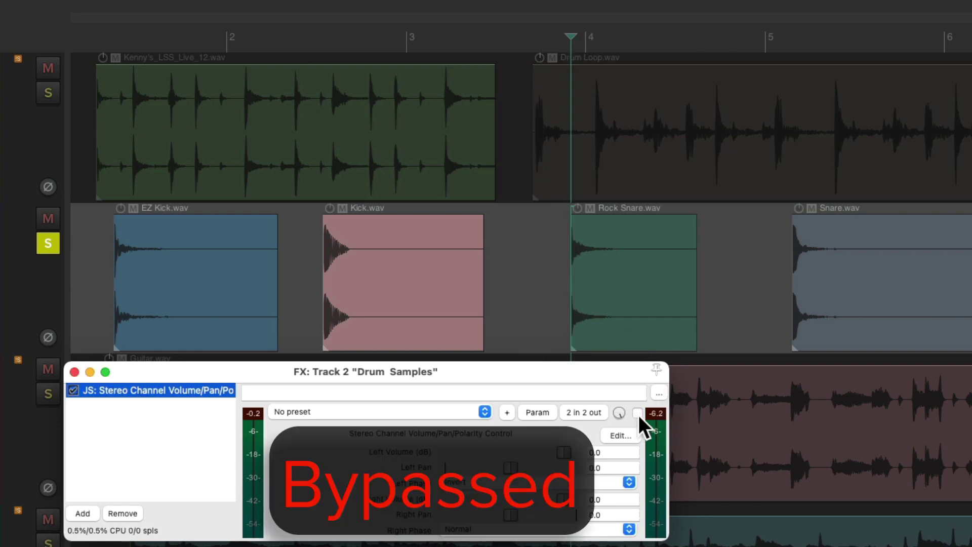
{"action": "key", "text": "space"}
{"action": "key", "text": "space"}
{"action": "key", "text": "space"}
{"action": "key", "text": "space"}
{"action": "left_click", "coordinate": [638, 413]}
{"action": "key", "text": "space"}
{"action": "key", "text": "space"}
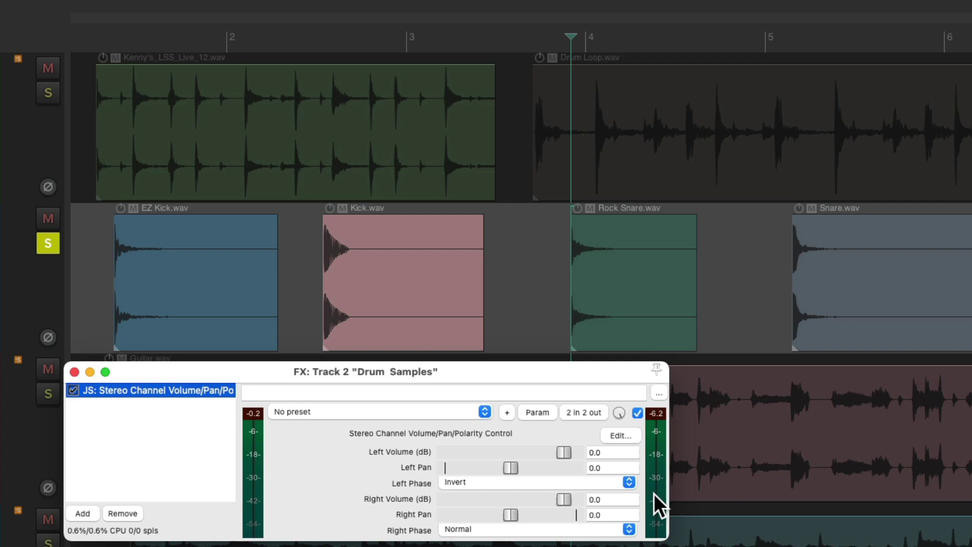
{"action": "key", "text": "space"}
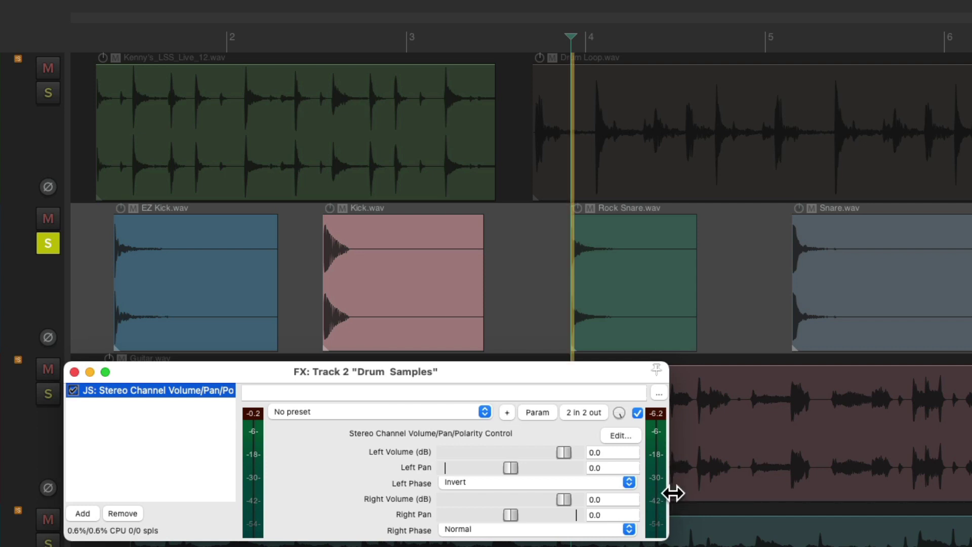
{"action": "key", "text": "space"}
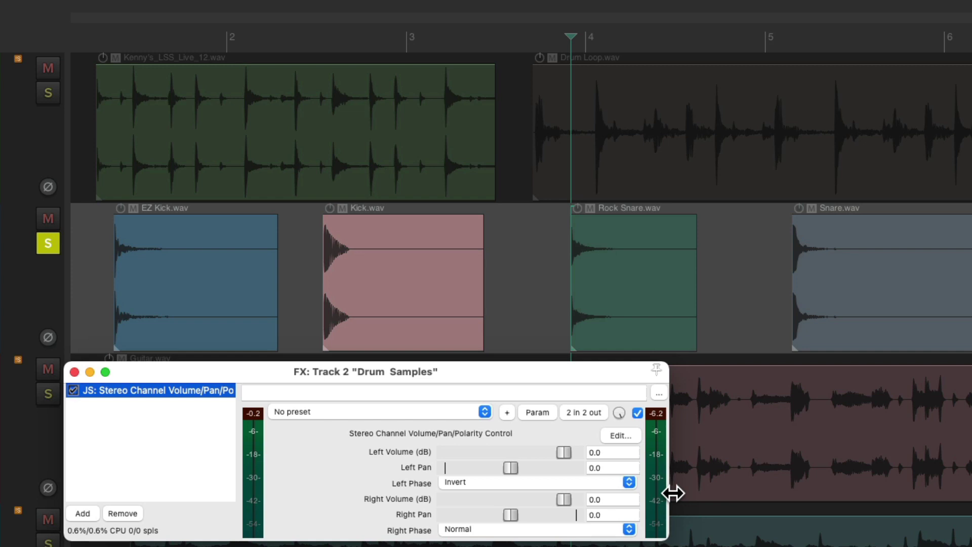
Step: Play Snare.wav with the plugin bypassed, then active, leaving it enabled
{"action": "left_click", "coordinate": [730, 289]}
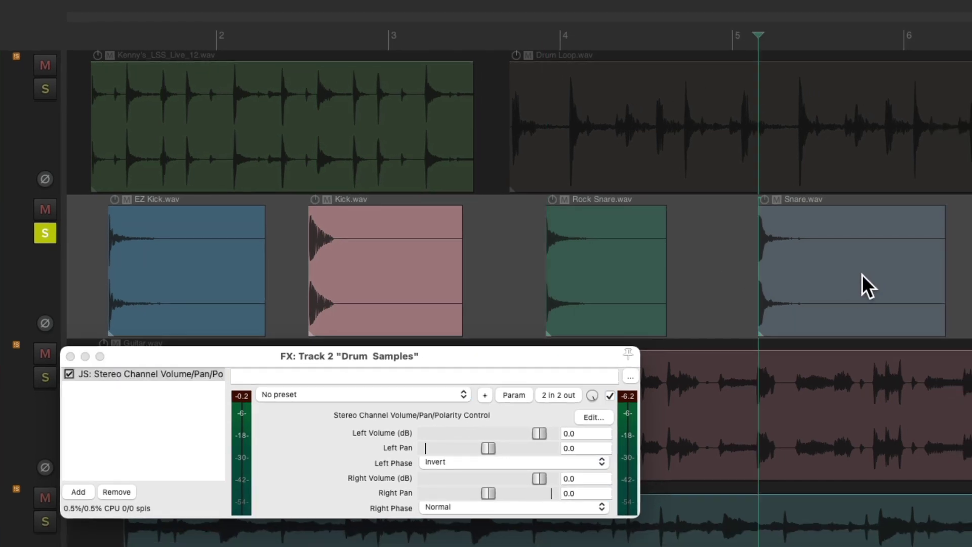
{"action": "left_click", "coordinate": [610, 394]}
{"action": "key", "text": "space"}
{"action": "key", "text": "space"}
{"action": "key", "text": "space"}
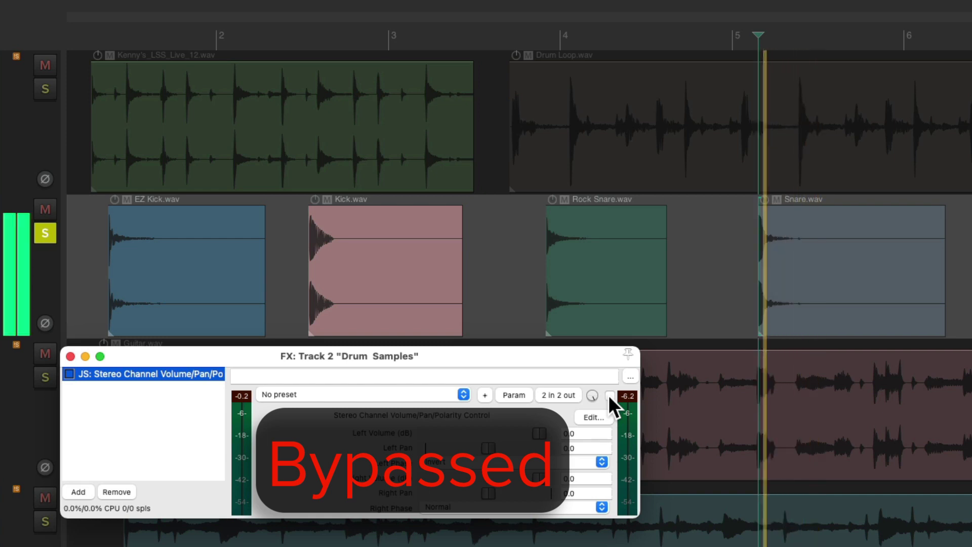
{"action": "key", "text": "space"}
{"action": "left_click", "coordinate": [610, 395]}
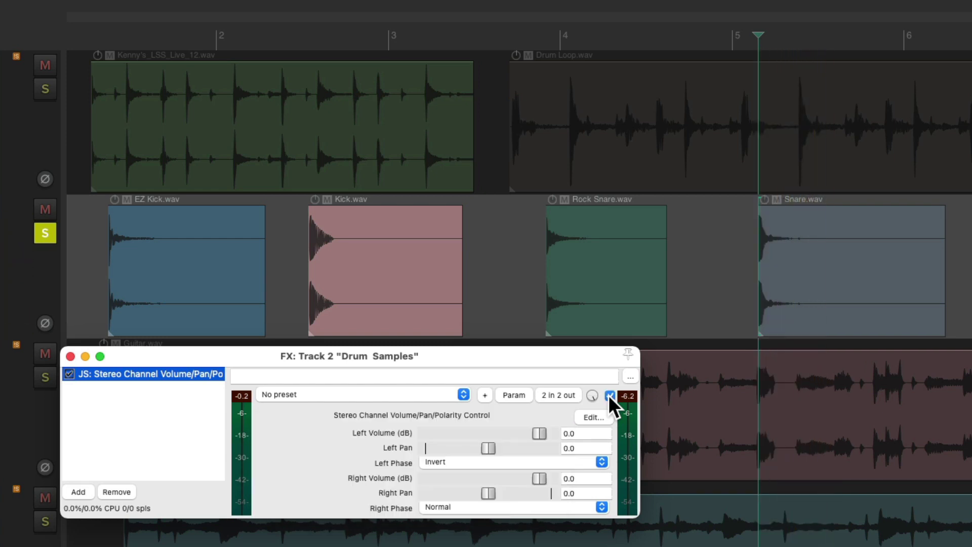
{"action": "key", "text": "space"}
{"action": "key", "text": "space"}
{"action": "key", "text": "space"}
{"action": "key", "text": "space"}
{"action": "key", "text": "space"}
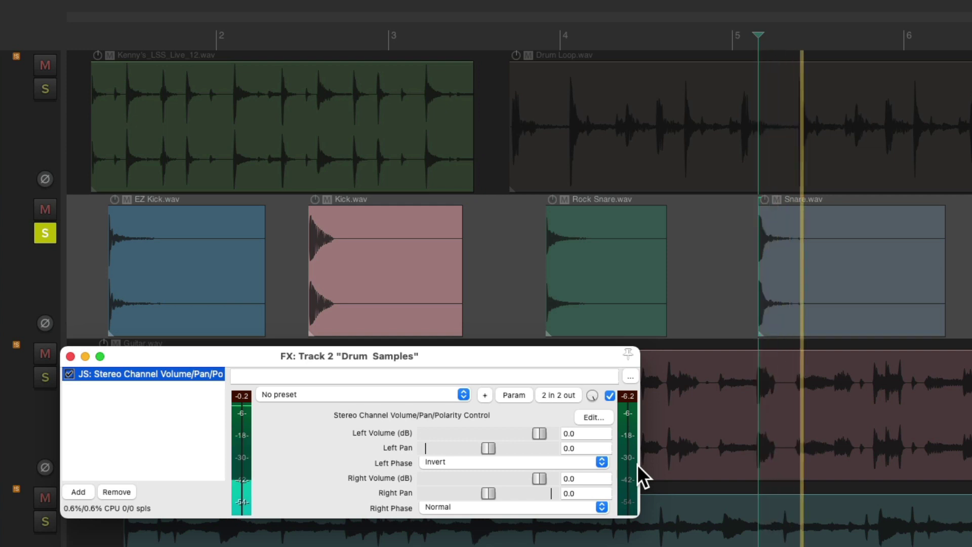
{"action": "key", "text": "space"}
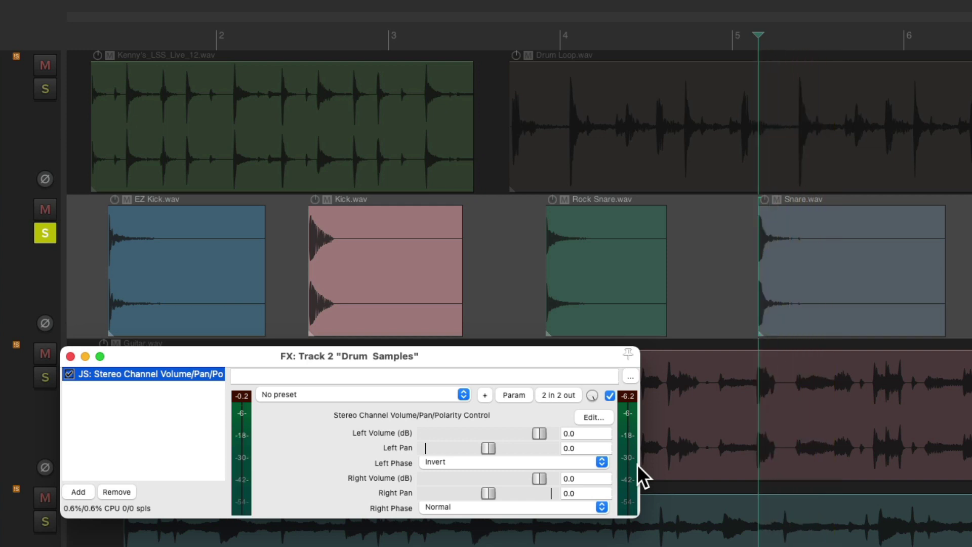
Step: Close the Drum Samples FX window, move the solo to Guitar, and play from the project start
{"action": "left_click", "coordinate": [70, 355]}
{"action": "left_click", "coordinate": [43, 220]}
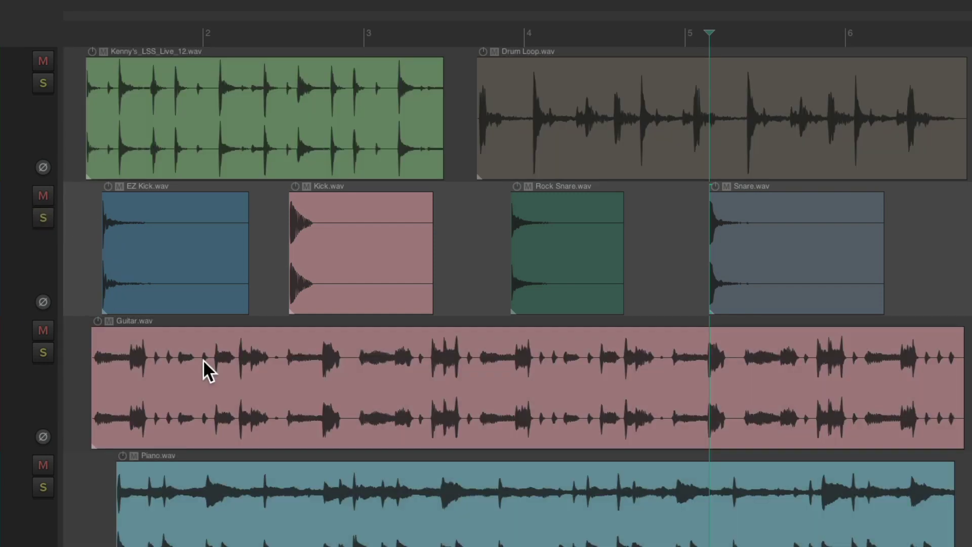
{"action": "left_click", "coordinate": [72, 375]}
{"action": "key", "text": "s"}
{"action": "key", "text": "Home"}
{"action": "key", "text": "space"}
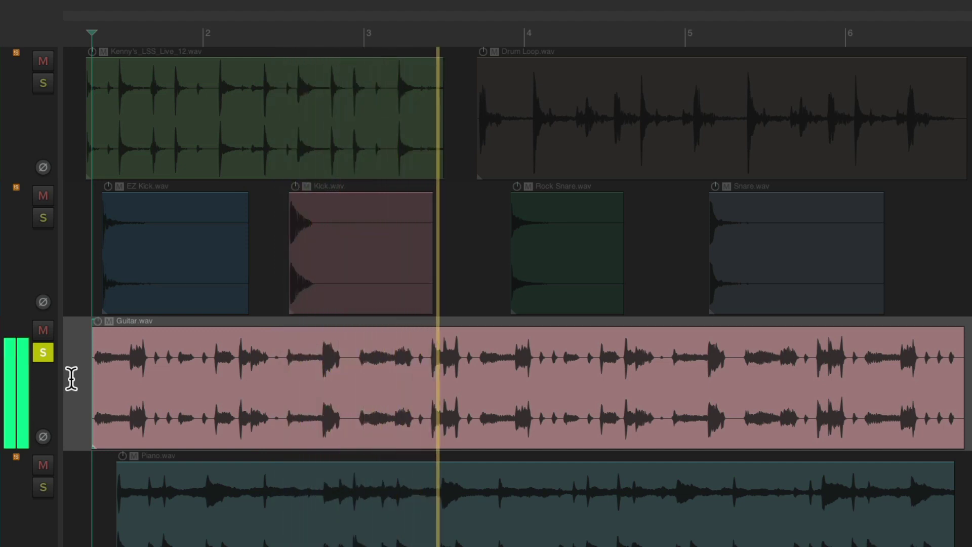
{"action": "key", "text": "space"}
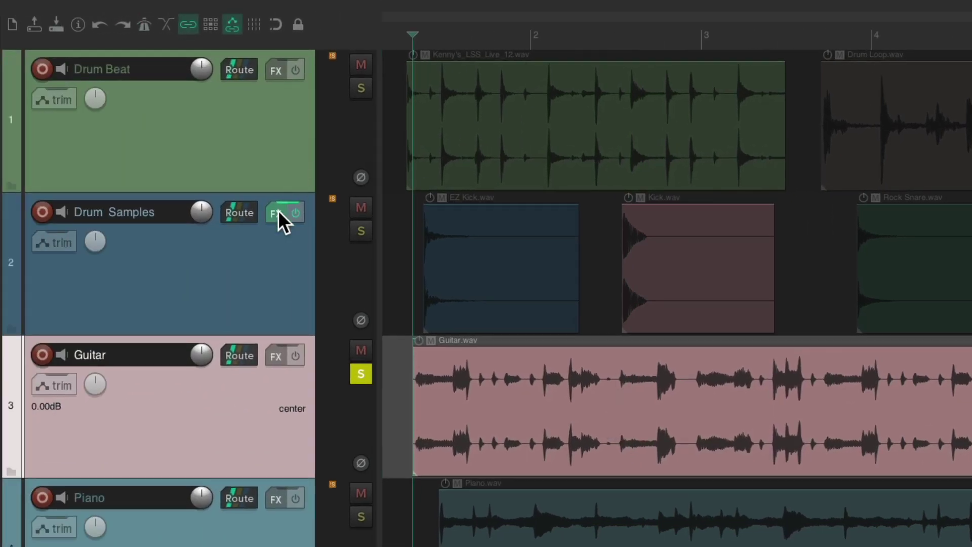
Step: Drag the polarity plugin from Drum Samples onto Guitar, then toggle its bypass off and back on
{"action": "left_click_drag", "start_coordinate": [278, 214], "coordinate": [276, 357]}
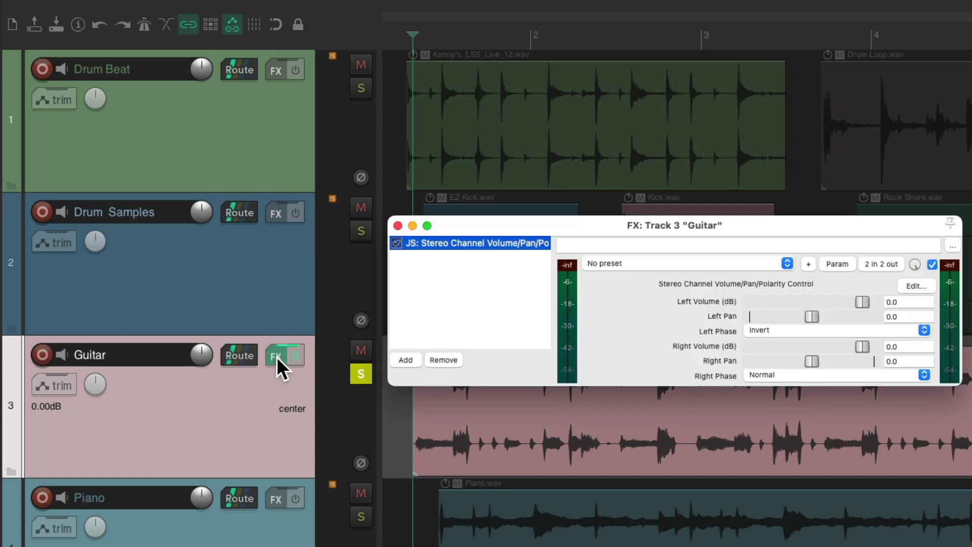
{"action": "left_click_drag", "start_coordinate": [602, 218], "coordinate": [603, 170]}
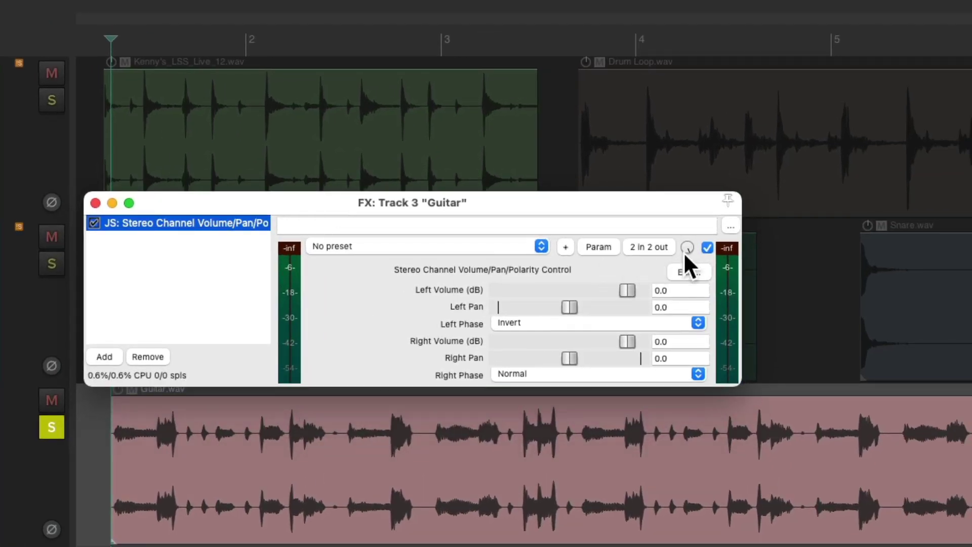
{"action": "left_click", "coordinate": [706, 246]}
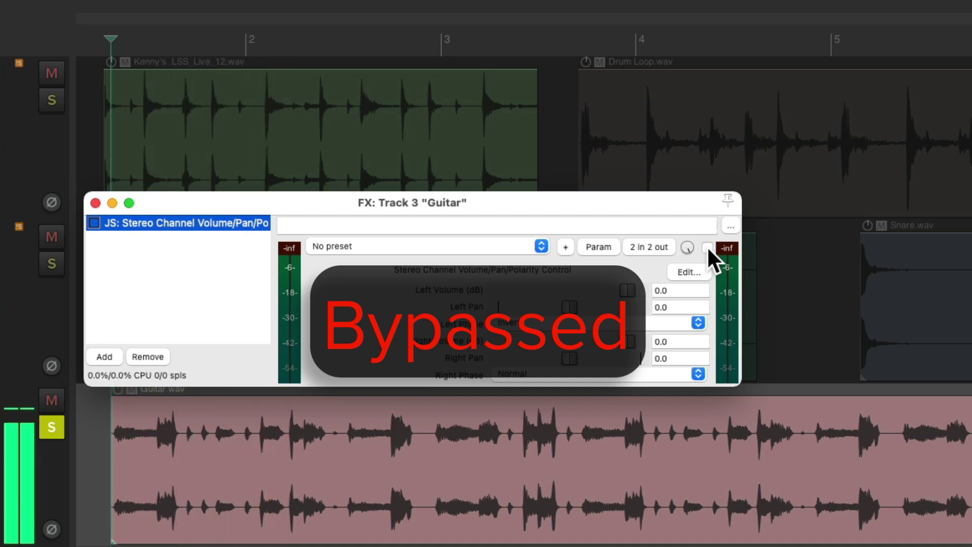
{"action": "left_click", "coordinate": [706, 247]}
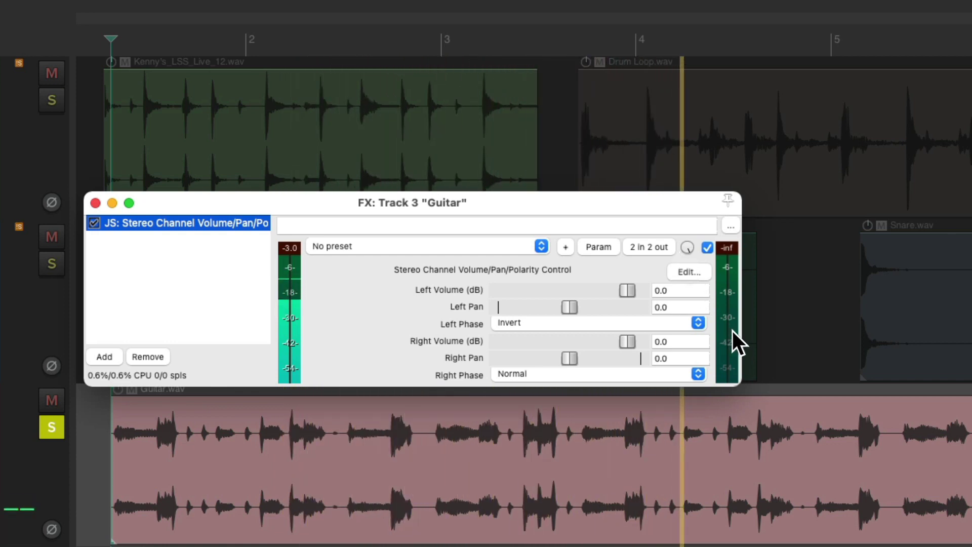
Step: Close the Guitar FX window, solo the Piano track with F6, and play it
{"action": "left_click", "coordinate": [95, 201]}
{"action": "left_click", "coordinate": [347, 400]}
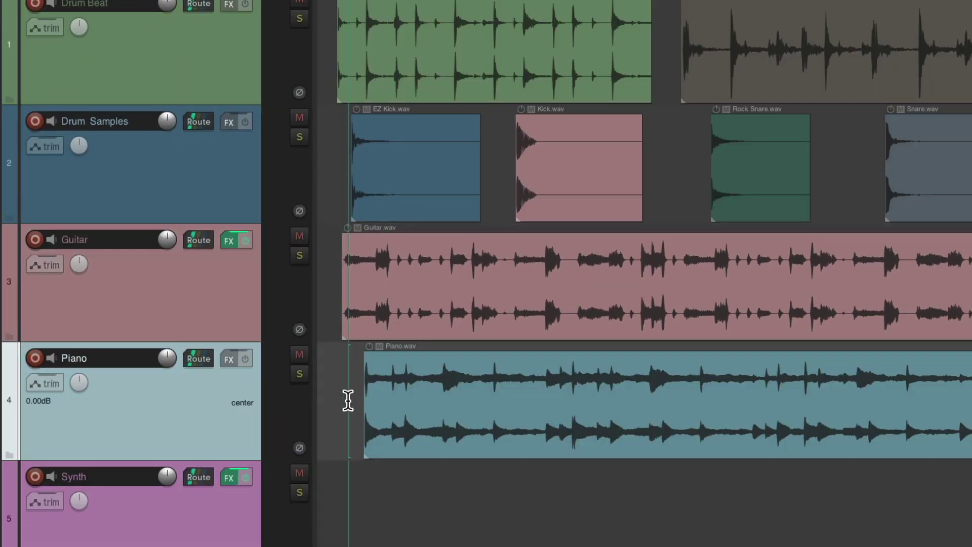
{"action": "key", "text": "F6"}
{"action": "key", "text": "space"}
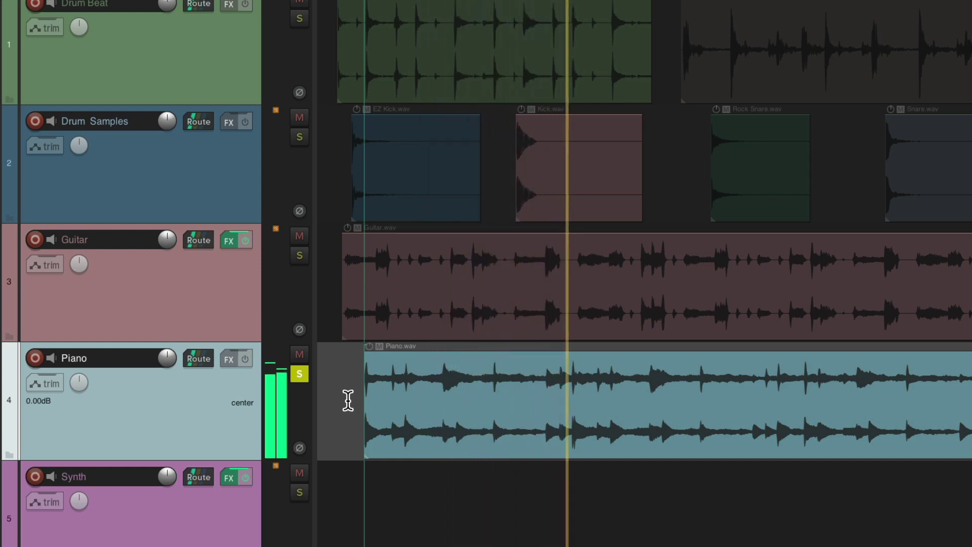
{"action": "key", "text": "space"}
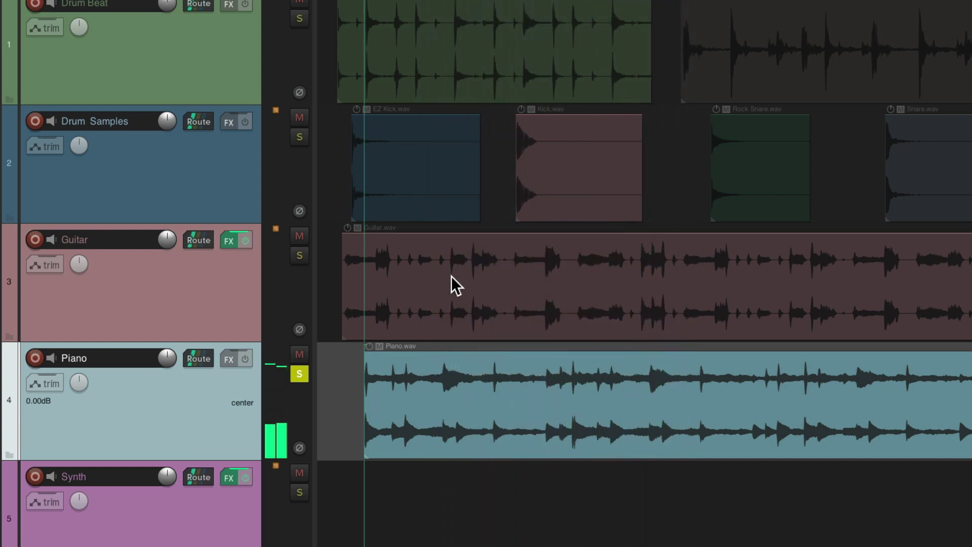
Step: Copy the polarity plugin onto Piano and play it bypassed, then with the inversion active
{"action": "left_click_drag", "start_coordinate": [231, 242], "coordinate": [233, 359]}
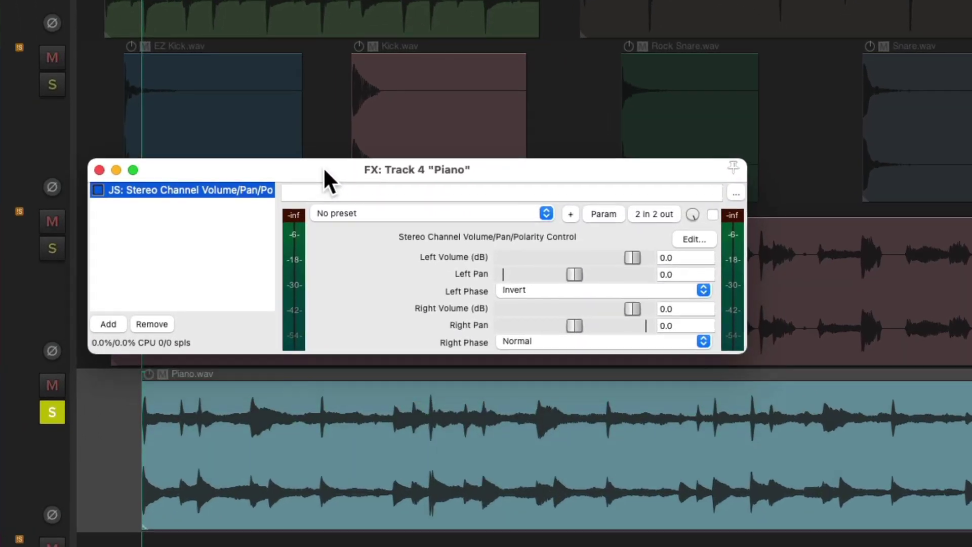
{"action": "left_click", "coordinate": [778, 316]}
{"action": "key", "text": "space"}
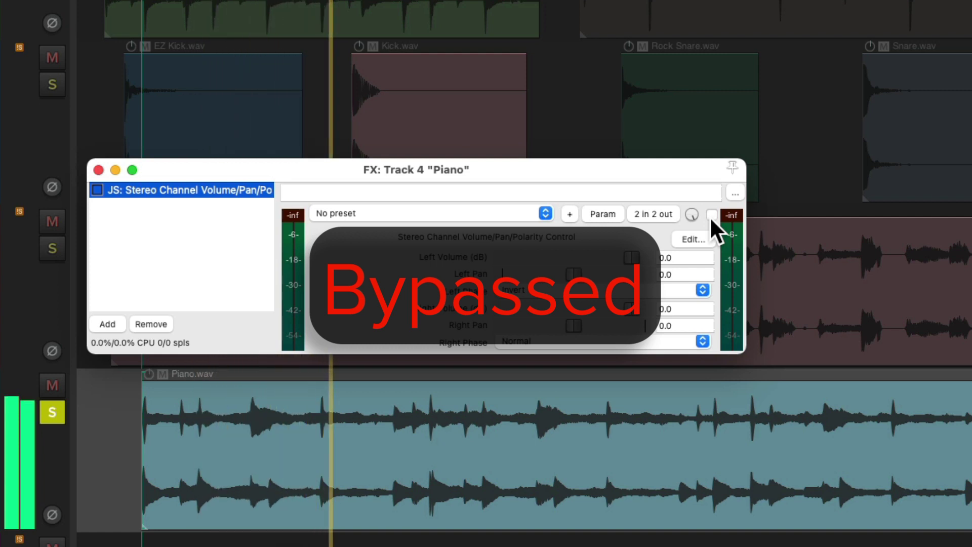
{"action": "left_click", "coordinate": [710, 215]}
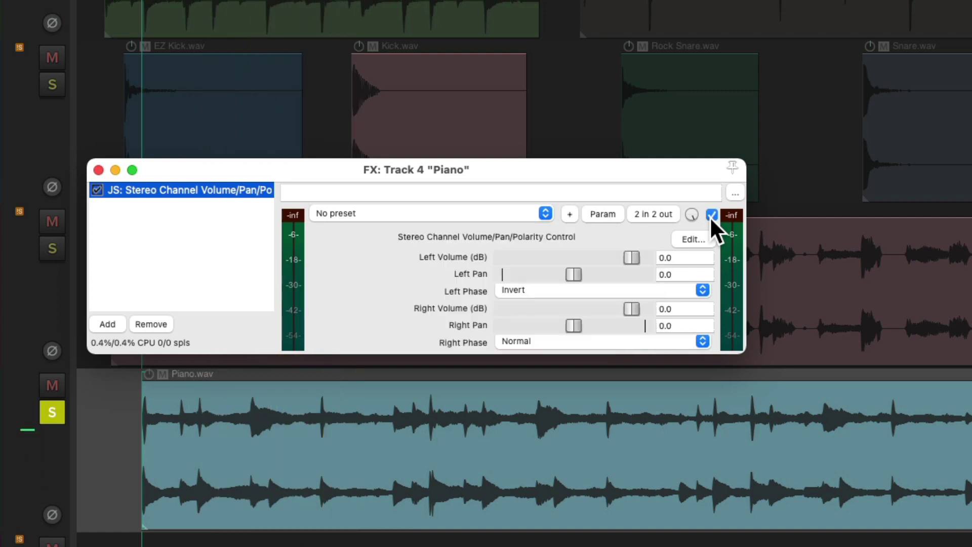
{"action": "key", "text": "space"}
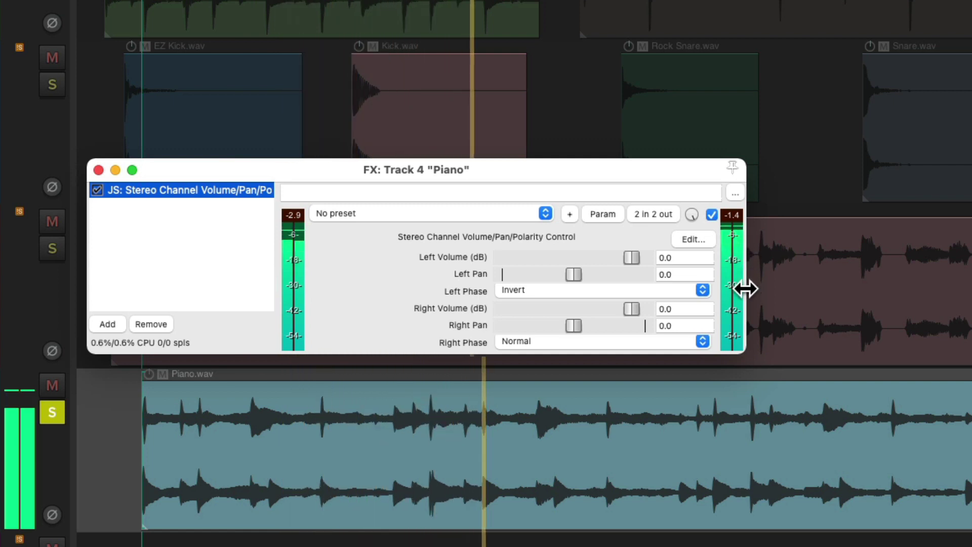
{"action": "key", "text": "space"}
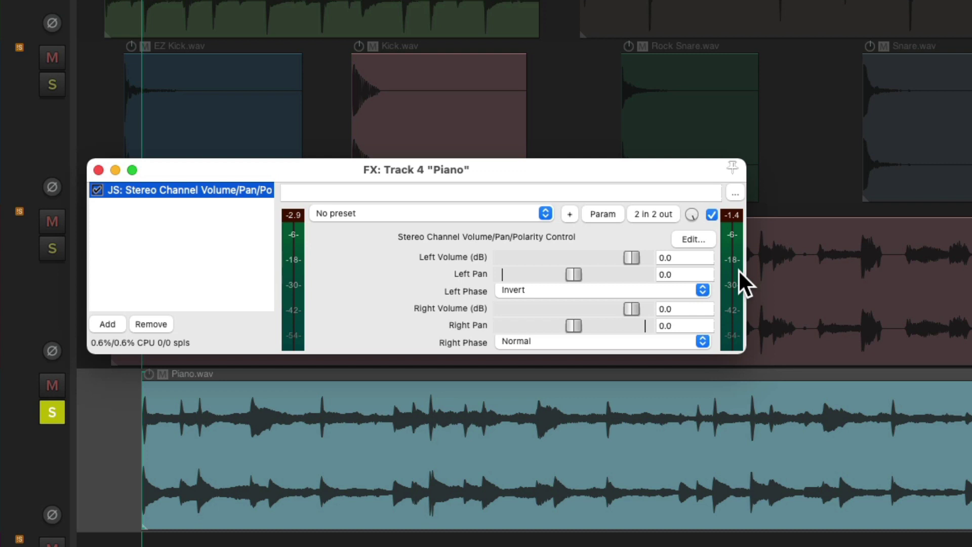
Step: Bypass the polarity plugin and play the piano without the inversion
{"action": "left_click", "coordinate": [711, 215]}
{"action": "key", "text": "space"}
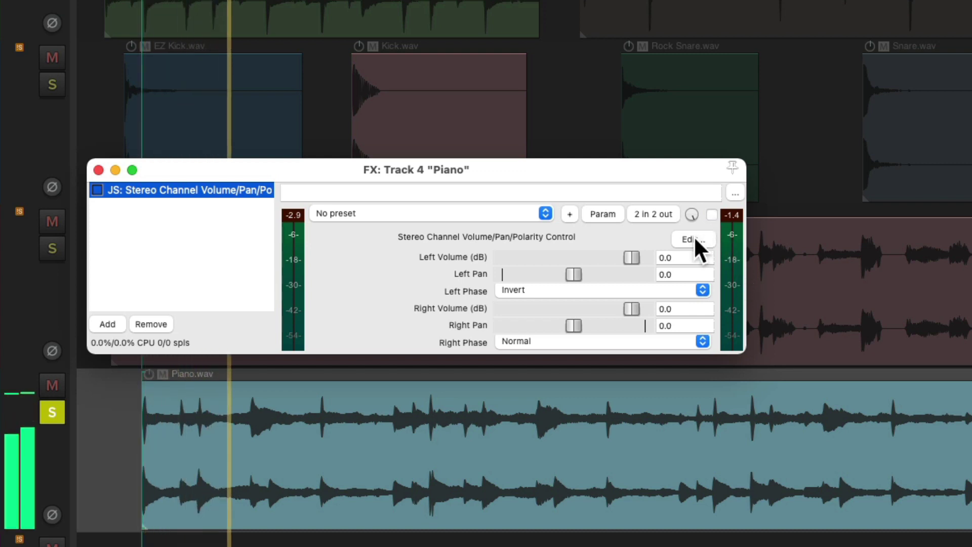
{"action": "key", "text": "space"}
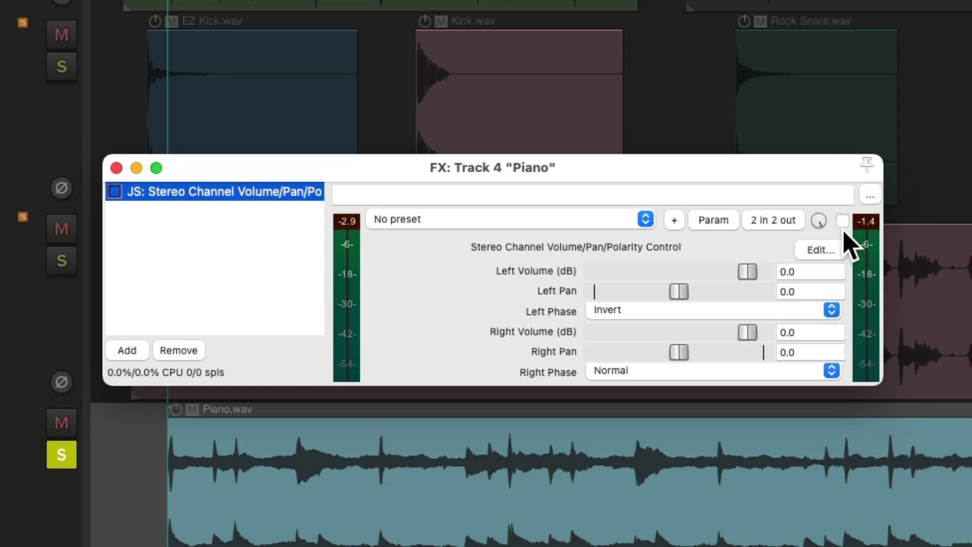
Step: Save the piano track's polarity JS plugin as the FX chain 'Check Stereo or Mono'
{"action": "right_click", "coordinate": [267, 195]}
{"action": "mouse_move", "coordinate": [280, 258]}
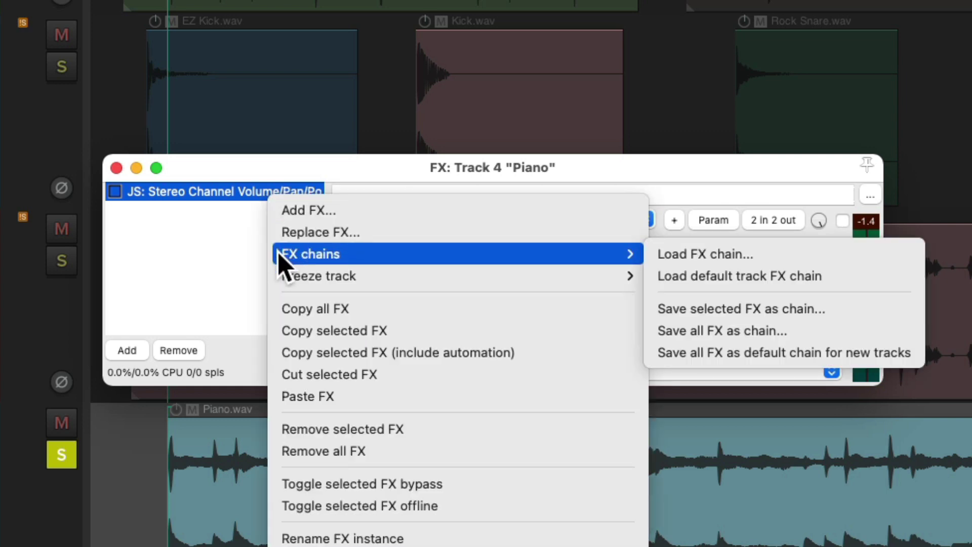
{"action": "left_click", "coordinate": [868, 315]}
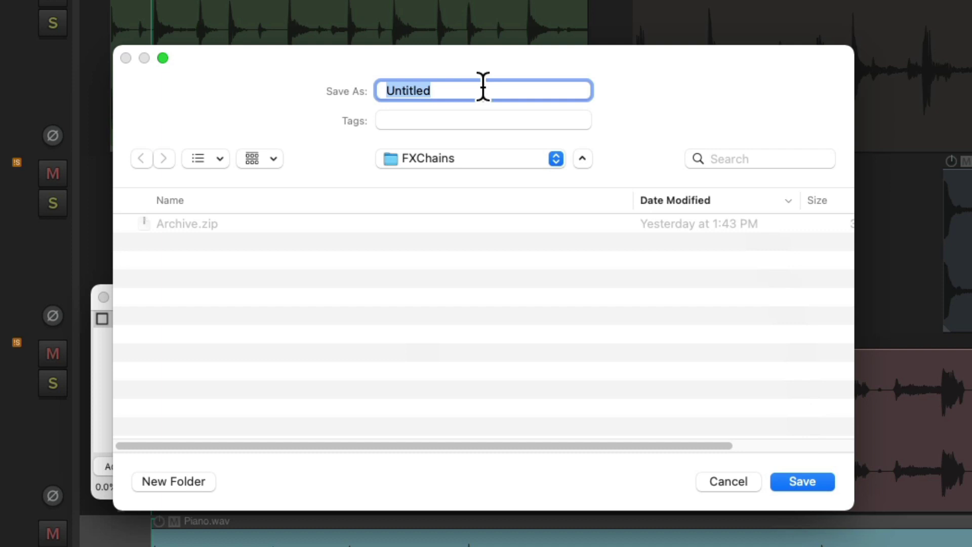
{"action": "type", "text": "Check Stereo or Mono"}
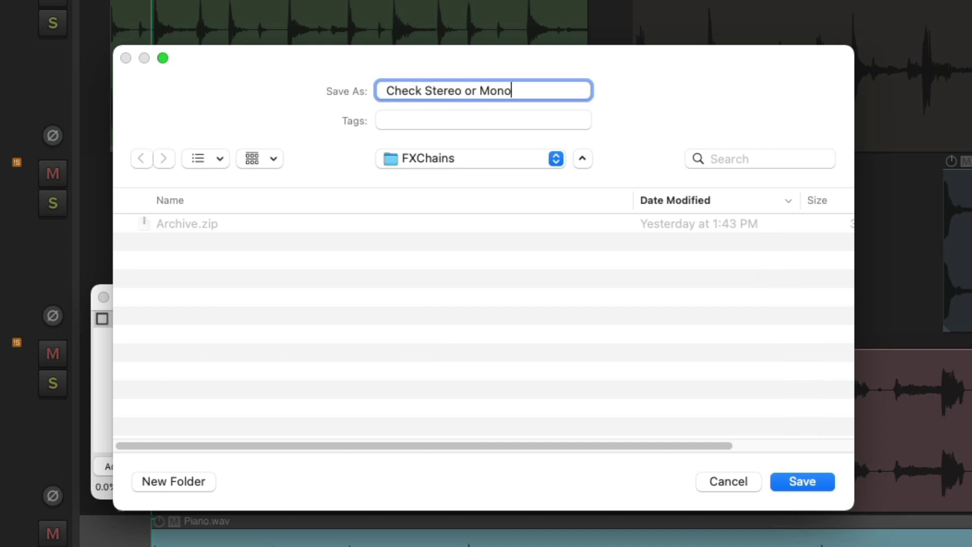
{"action": "key", "text": "Return"}
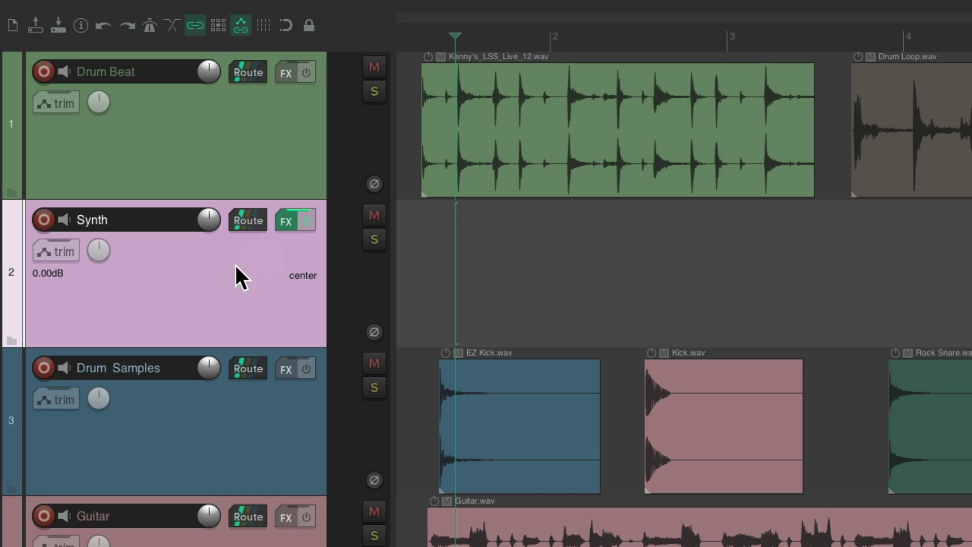
Step: Open the Synth track's Podolski instrument and play A3 and C4 on the virtual MIDI keyboard
{"action": "left_click", "coordinate": [285, 221]}
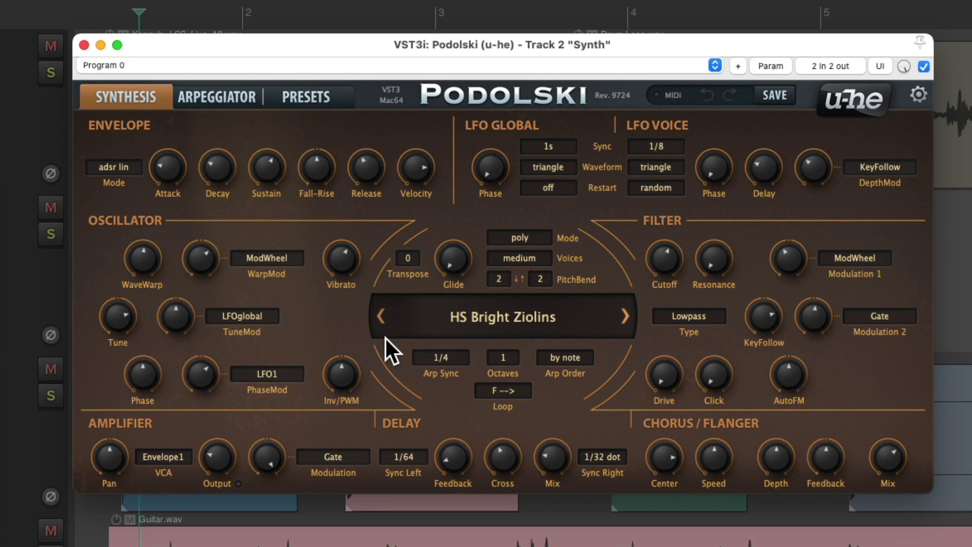
{"action": "key", "text": "alt+b"}
{"action": "key", "text": "h"}
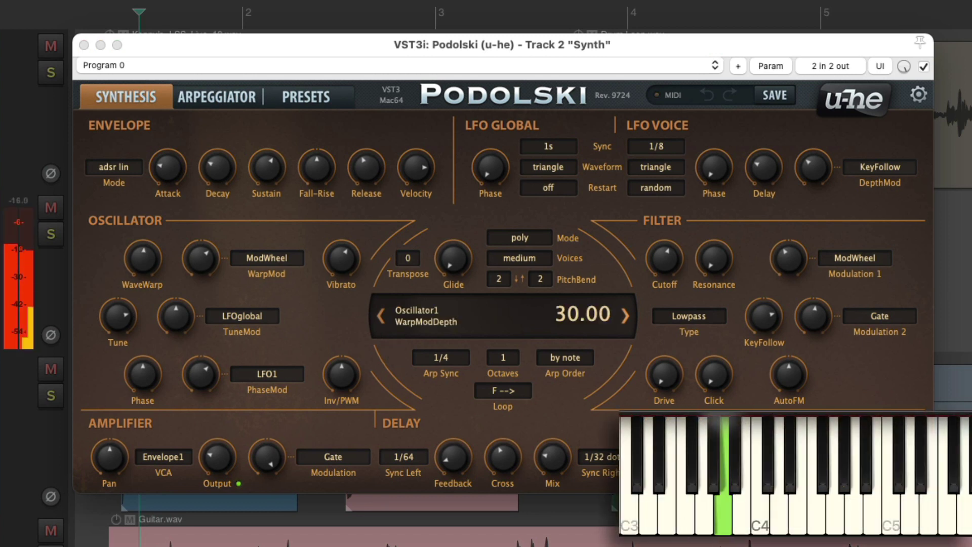
{"action": "key", "text": "k"}
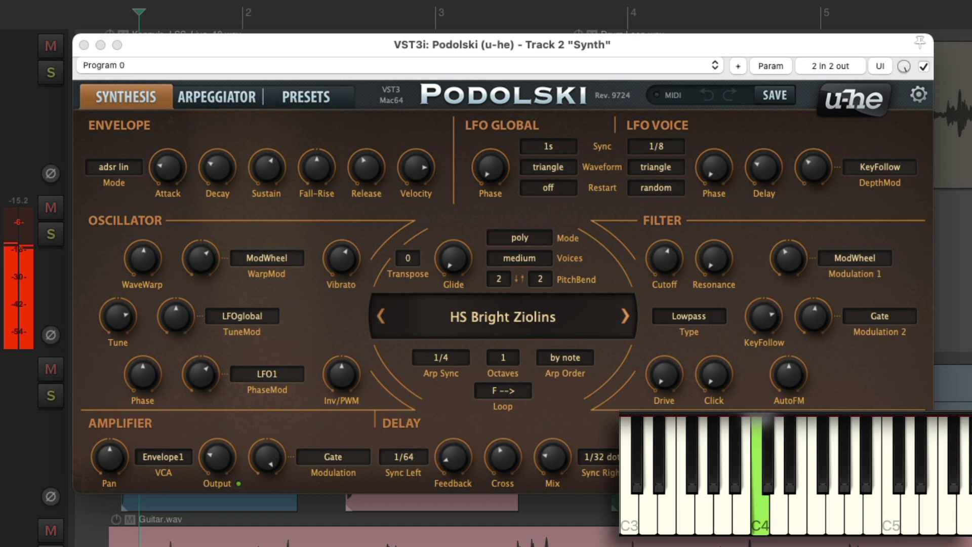
{"action": "key", "text": "alt+b"}
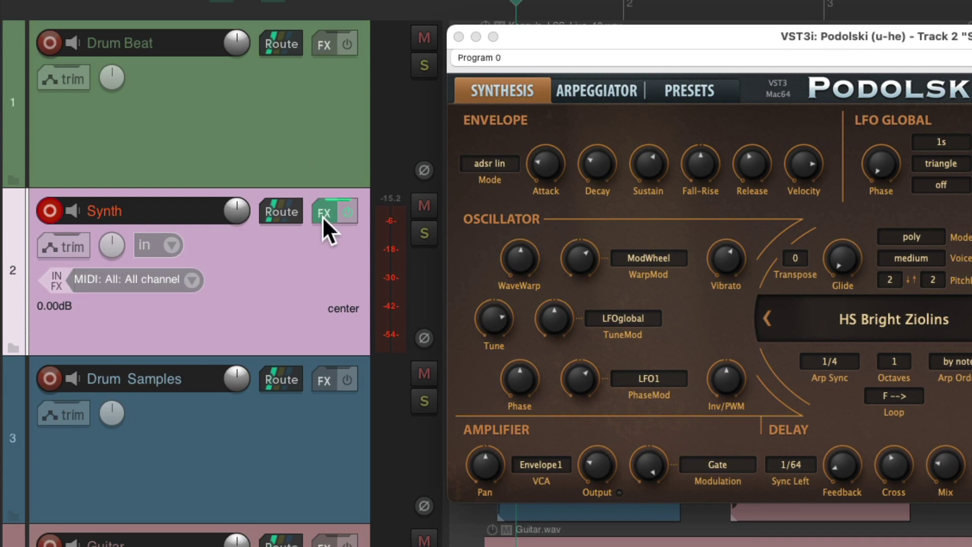
Step: Load the 'Check Stereo or Mono' chain after Podolski, move its window below the synth, and enable it
{"action": "right_click", "coordinate": [322, 216]}
{"action": "mouse_move", "coordinate": [329, 289]}
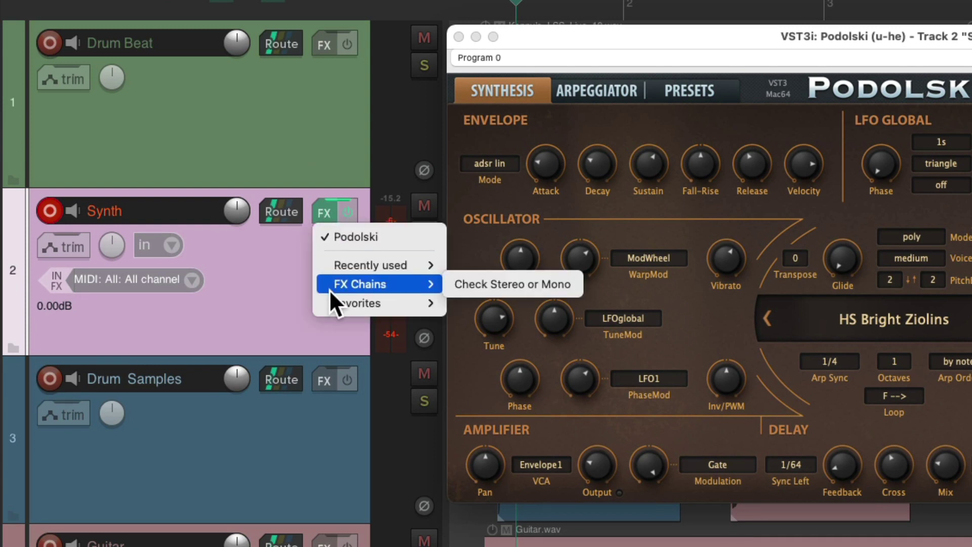
{"action": "left_click", "coordinate": [459, 289]}
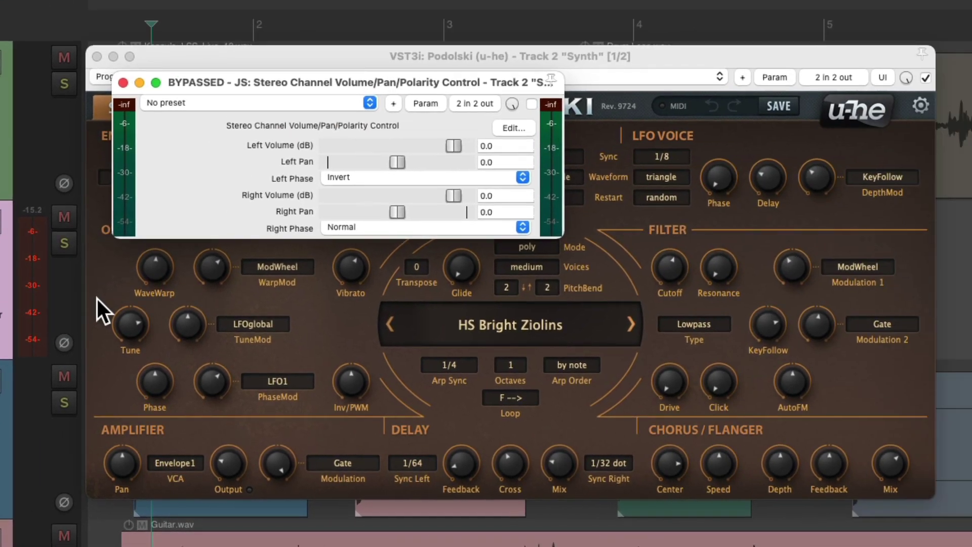
{"action": "left_click_drag", "start_coordinate": [398, 81], "coordinate": [431, 518]}
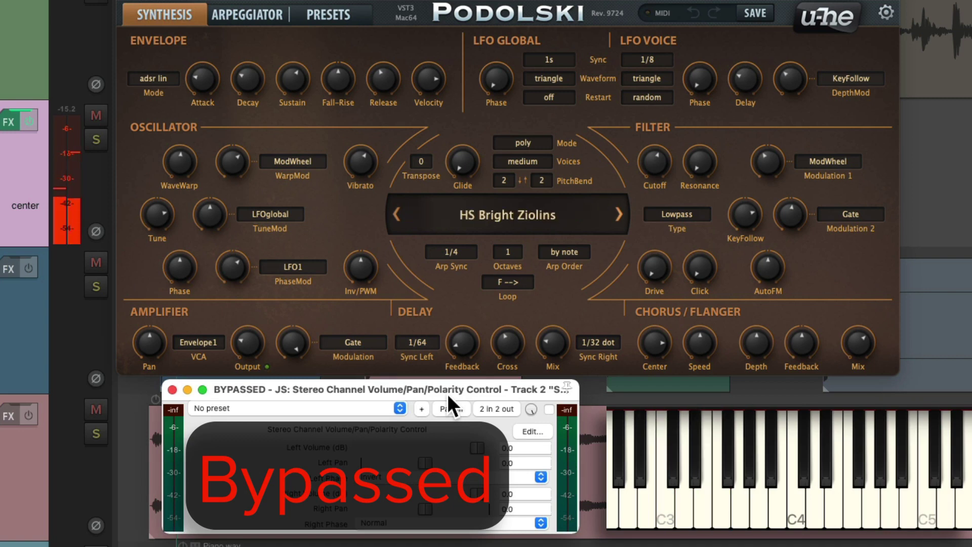
{"action": "left_click", "coordinate": [549, 409]}
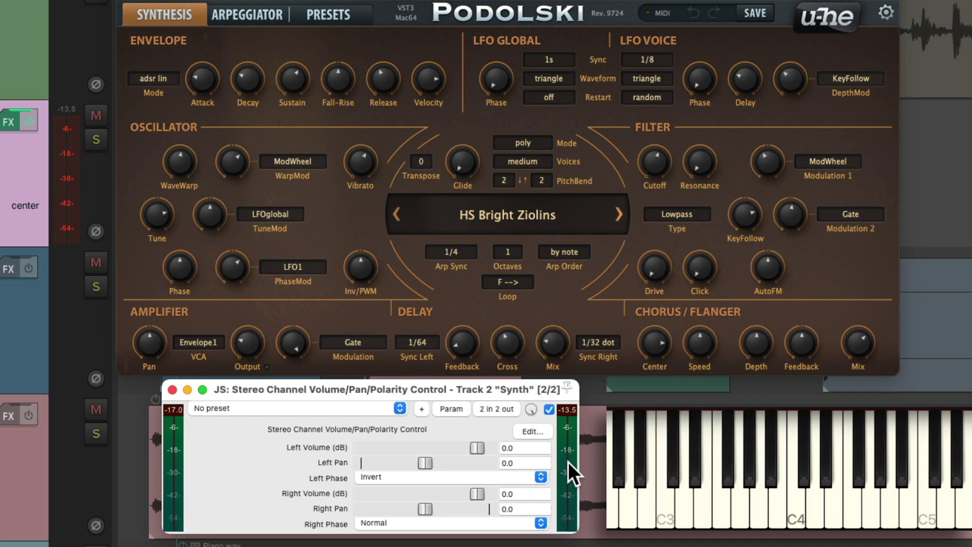
Step: Step through Podolski presets from HS Bright Ziolins to TAS Ambient 1, then bypass and re-enable the polarity plugin
{"action": "left_click", "coordinate": [335, 15]}
{"action": "left_click", "coordinate": [456, 85]}
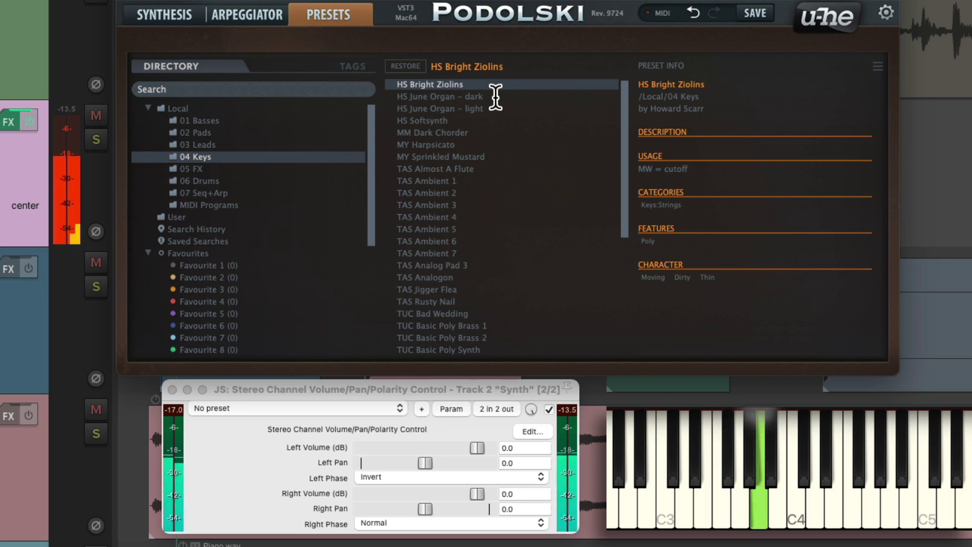
{"action": "left_click", "coordinate": [495, 97]}
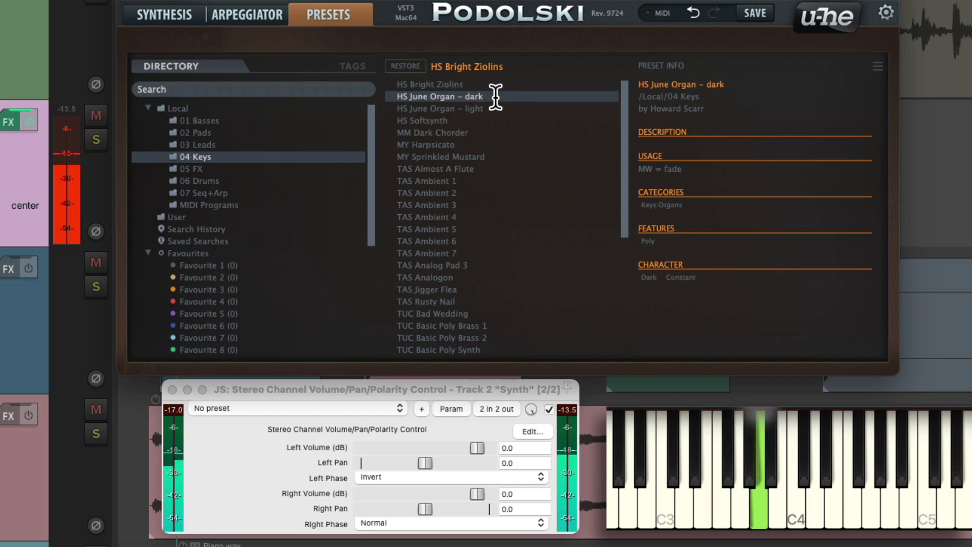
{"action": "key", "text": "Down"}
{"action": "key", "text": "Down"}
{"action": "key", "text": "Down"}
{"action": "key", "text": "Down"}
{"action": "key", "text": "Down"}
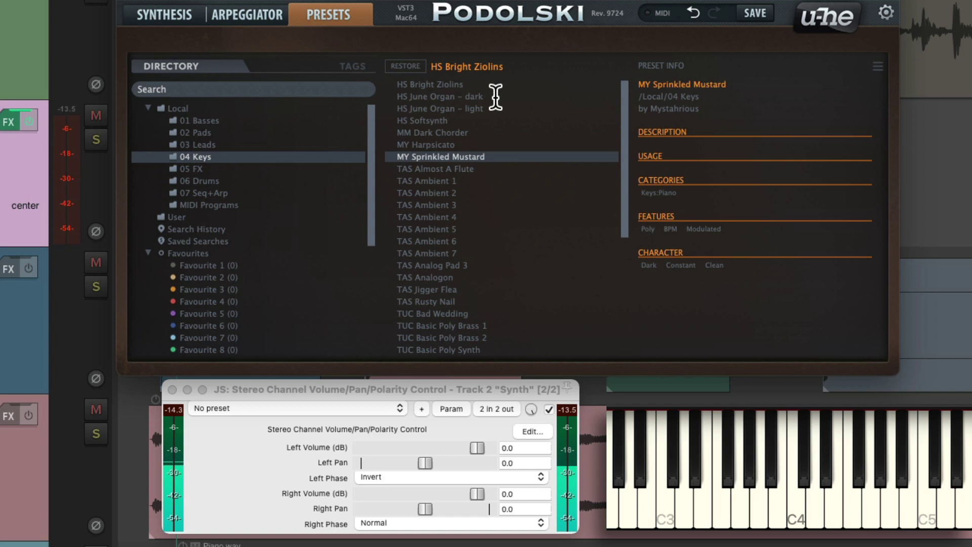
{"action": "key", "text": "Down"}
{"action": "key", "text": "Down"}
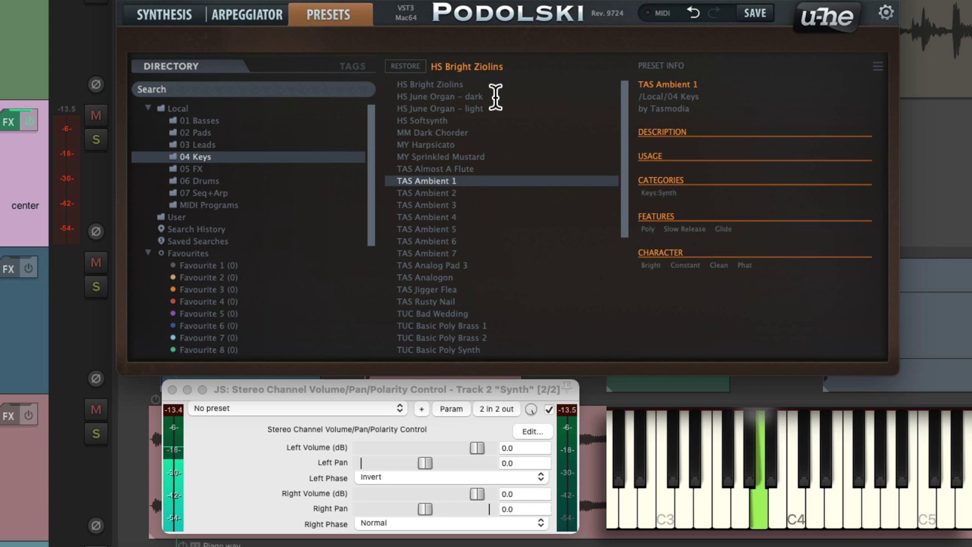
{"action": "left_click", "coordinate": [549, 410]}
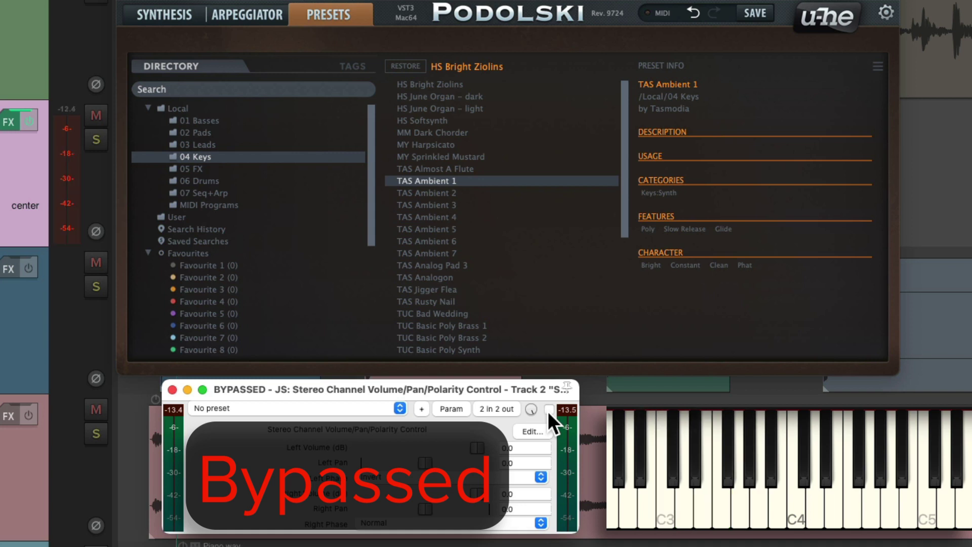
{"action": "left_click", "coordinate": [549, 409]}
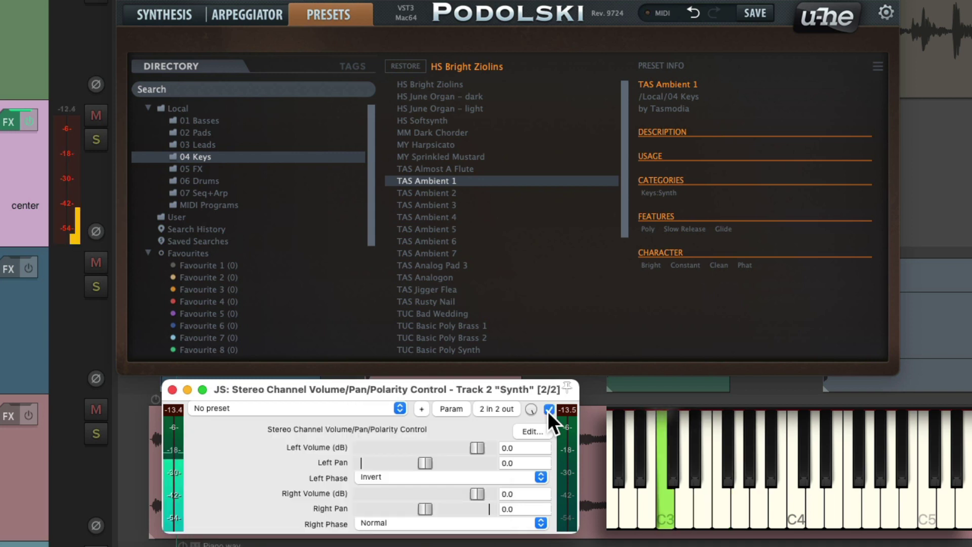